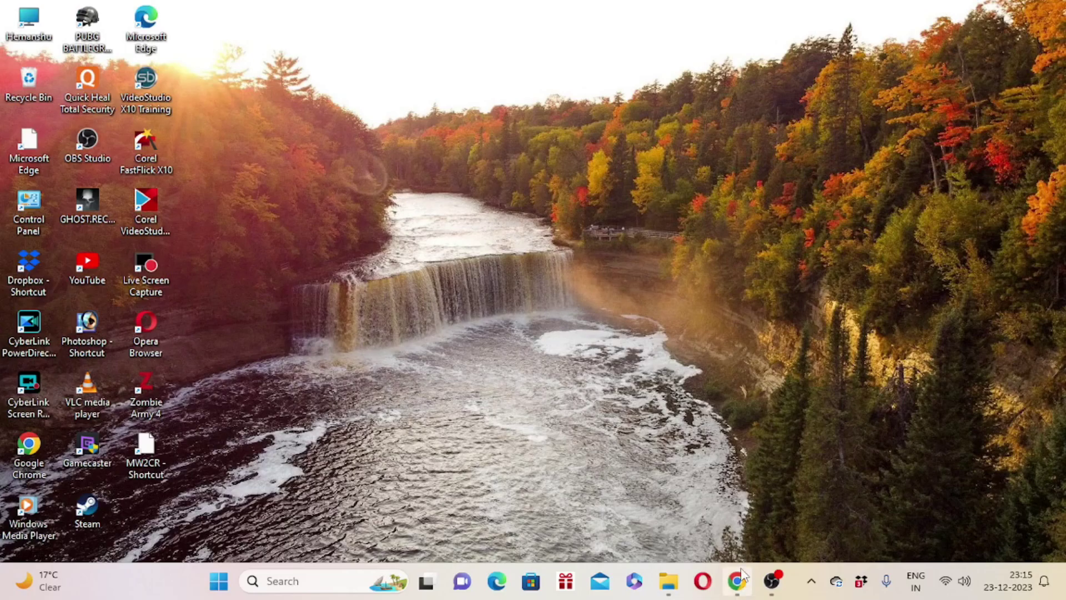
Switch to the Chrome window with YouTube Studio and look over the channel dashboard.
{"action": "mouse_move", "coordinate": [795, 488]}
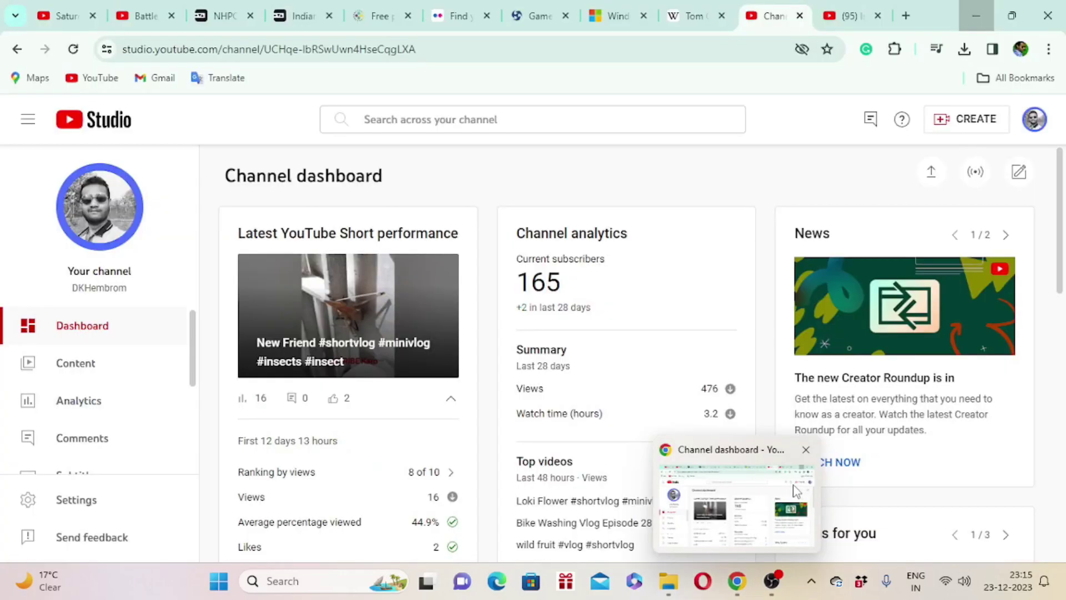
{"action": "left_click", "coordinate": [748, 508]}
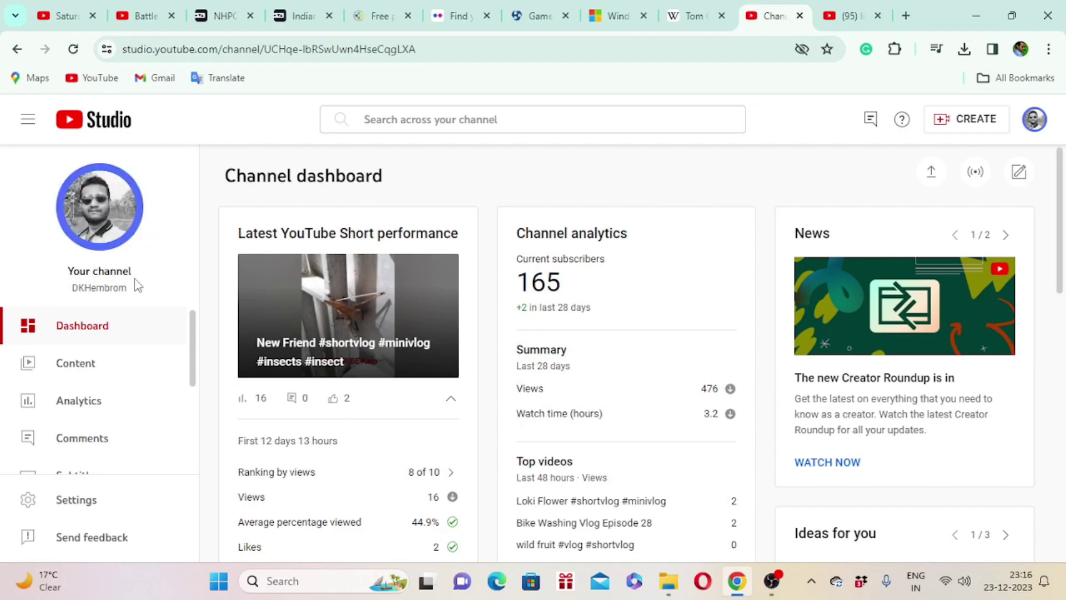
{"action": "left_click_drag", "start_coordinate": [143, 280], "coordinate": [68, 292]}
{"action": "left_click", "coordinate": [186, 242]}
{"action": "scroll", "coordinate": [687, 196], "scroll_direction": "down", "scroll_amount": 5}
{"action": "scroll", "coordinate": [687, 201], "scroll_direction": "up", "scroll_amount": 5}
{"action": "scroll", "coordinate": [102, 399], "scroll_direction": "down", "scroll_amount": 3}
{"action": "scroll", "coordinate": [100, 393], "scroll_direction": "up", "scroll_amount": 3}
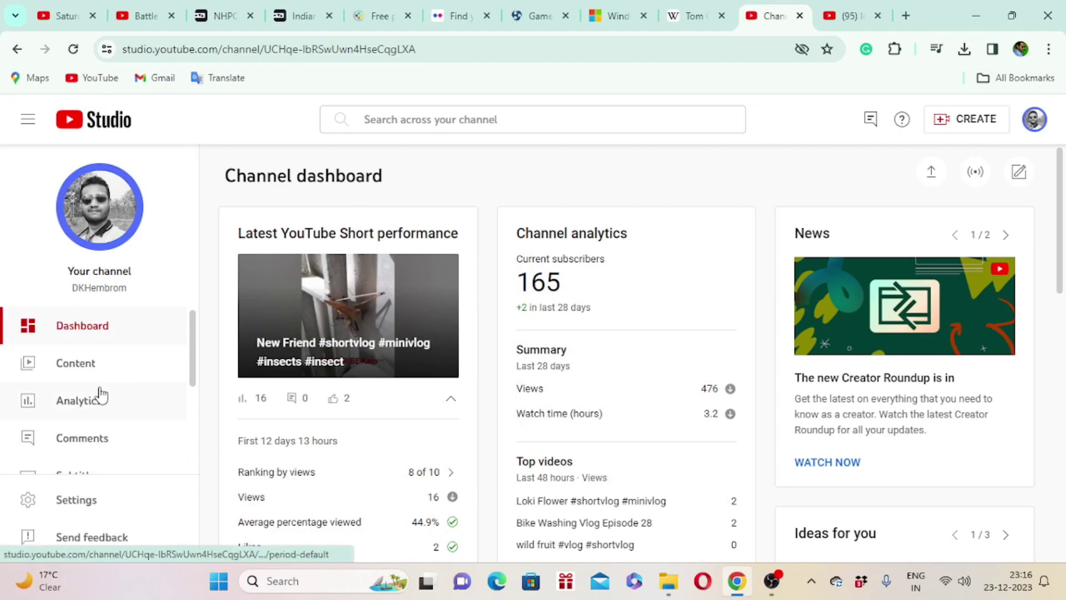
Open the channel content, look at the existing playlists, and show the channel's podcasts list.
{"action": "left_click", "coordinate": [78, 363]}
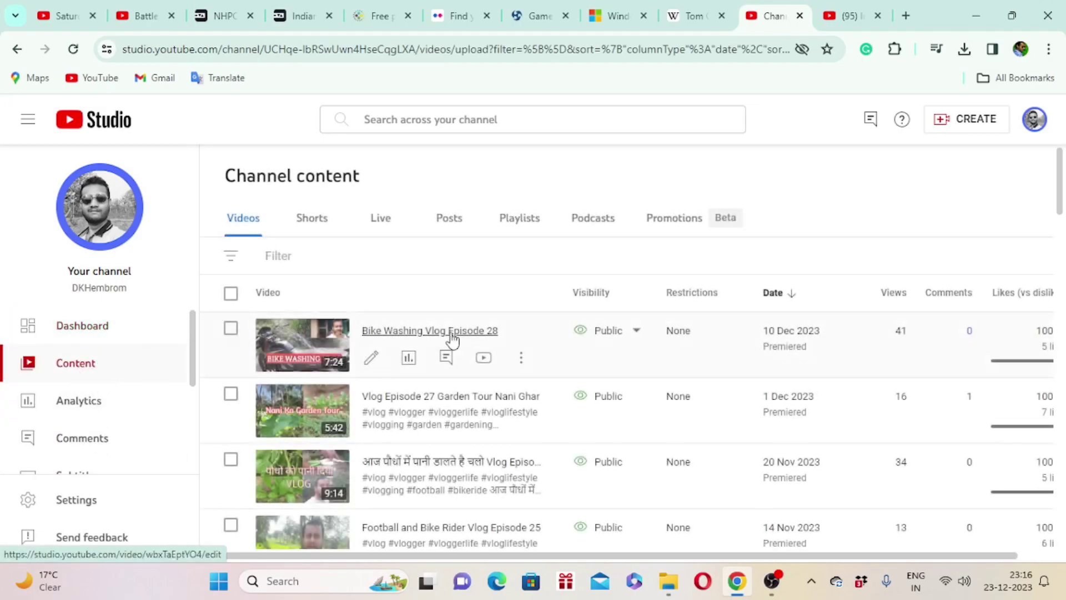
{"action": "left_click", "coordinate": [512, 225]}
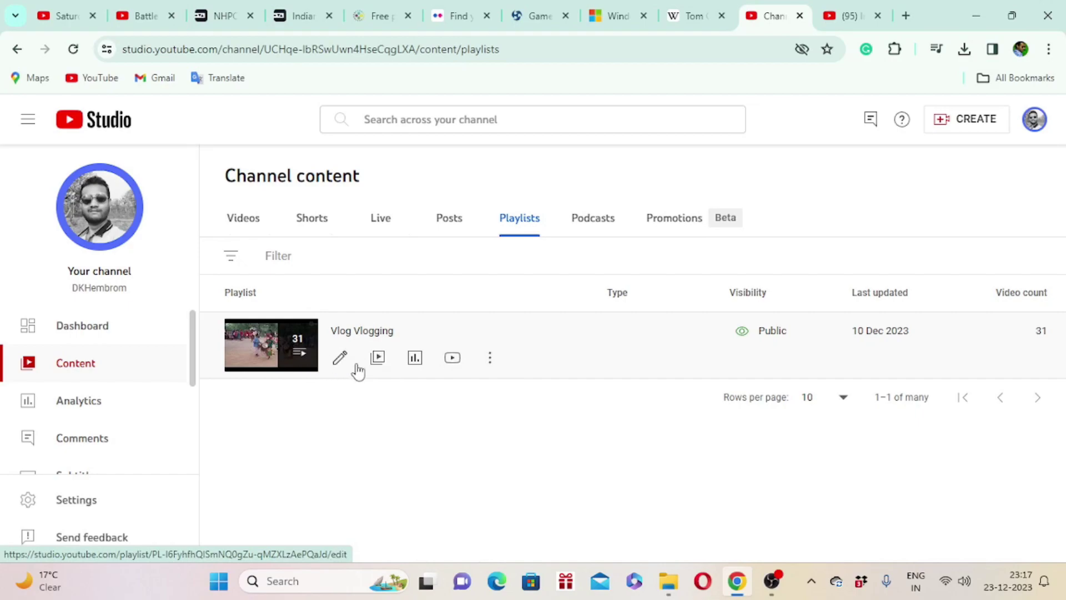
{"action": "left_click", "coordinate": [594, 232]}
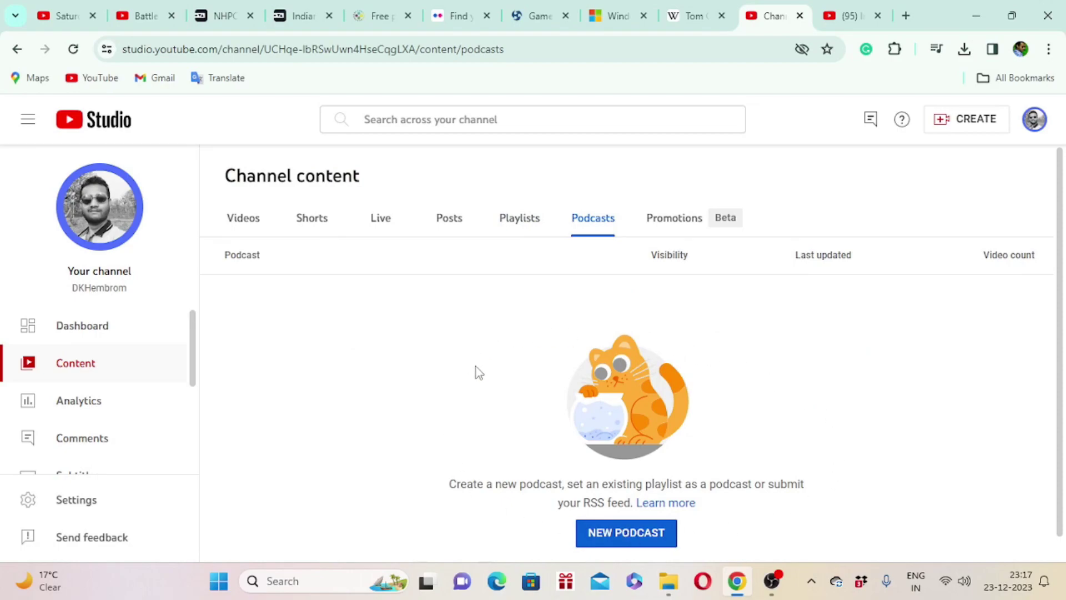
{"action": "scroll", "coordinate": [475, 366], "scroll_direction": "down", "scroll_amount": 1}
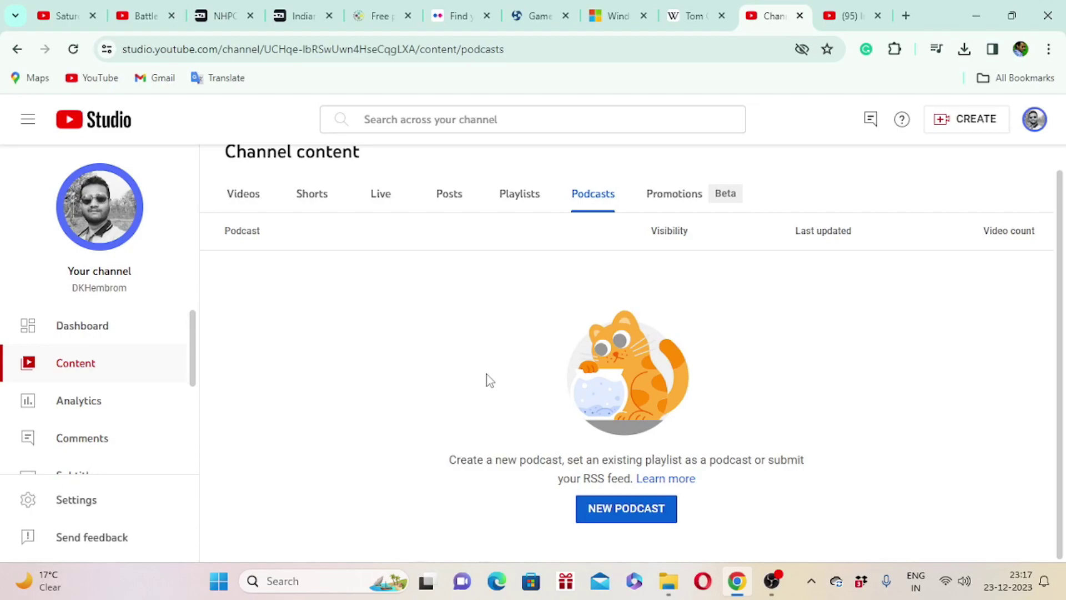
{"action": "left_click", "coordinate": [510, 192]}
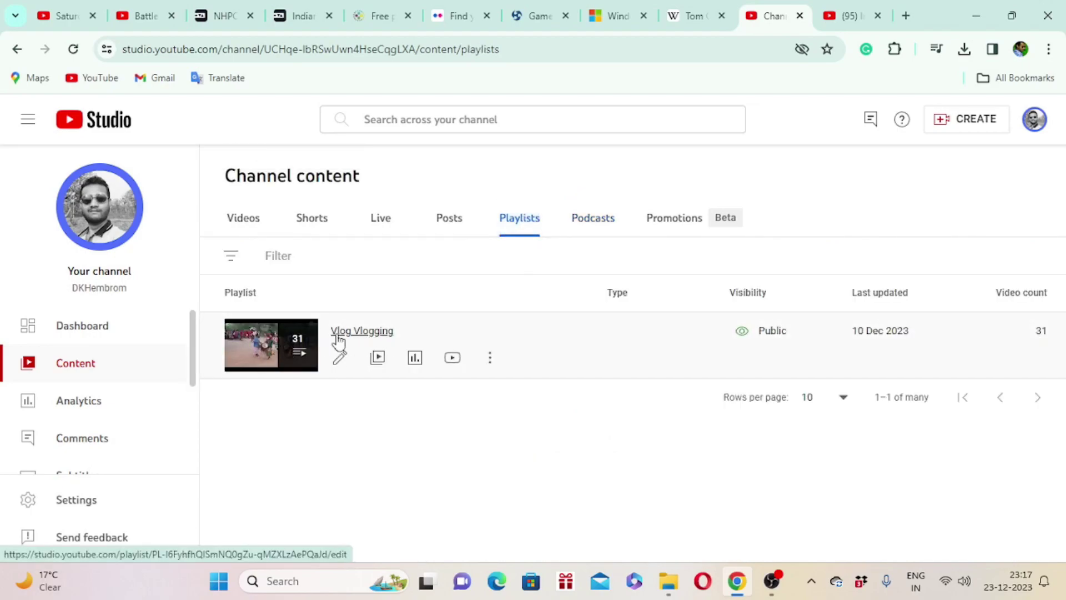
{"action": "left_click", "coordinate": [601, 225]}
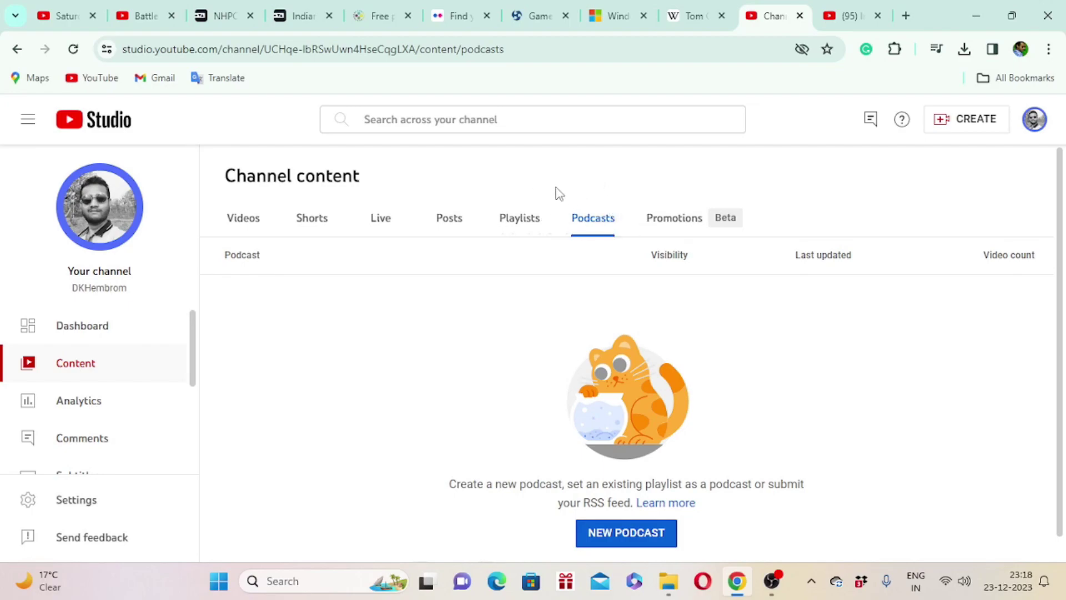
Open the form for creating a new podcast, examine its title, description, visibility and thumbnail fields, and cancel it.
{"action": "left_click", "coordinate": [981, 129]}
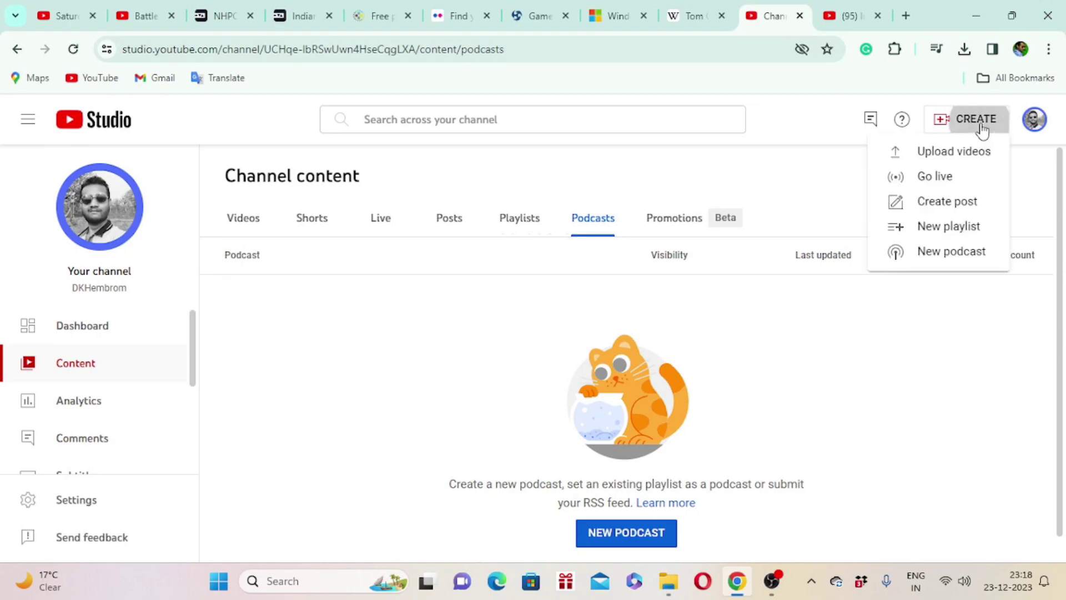
{"action": "left_click", "coordinate": [950, 252]}
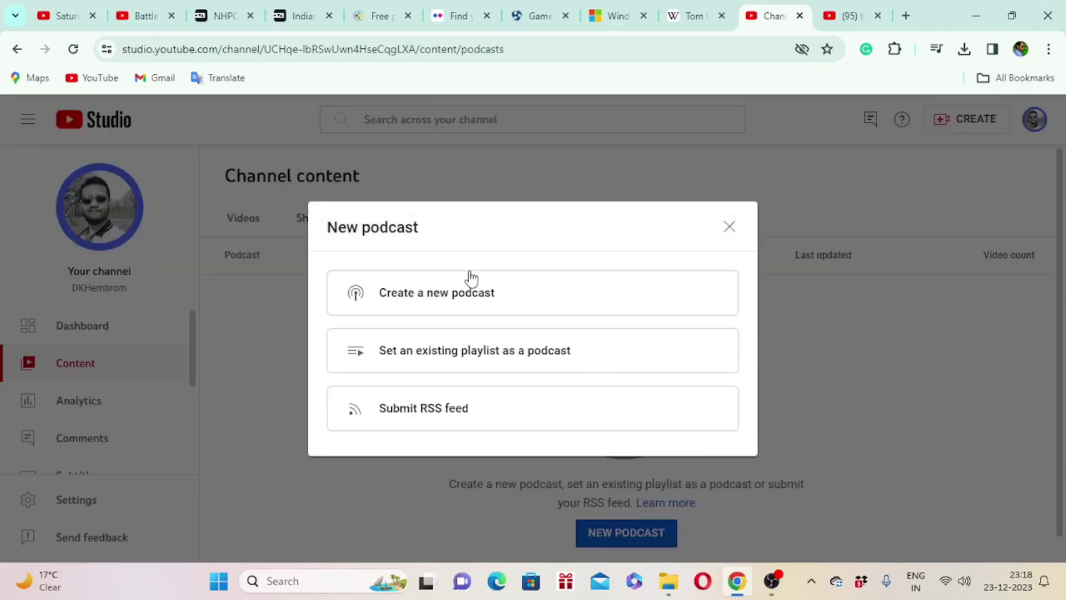
{"action": "left_click", "coordinate": [488, 305]}
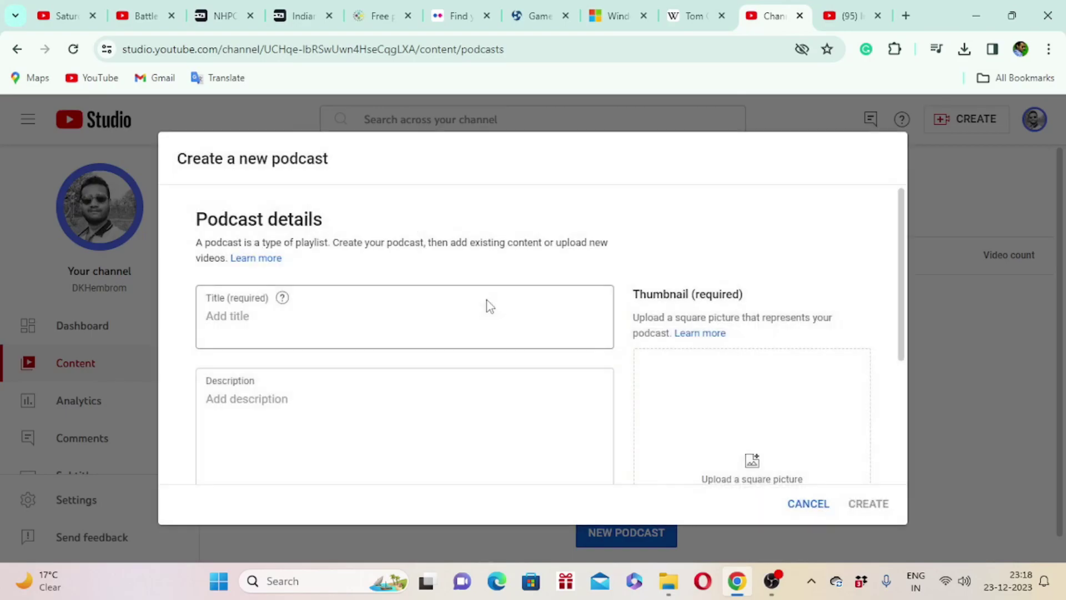
{"action": "scroll", "coordinate": [500, 392], "scroll_direction": "down", "scroll_amount": 3}
{"action": "scroll", "coordinate": [471, 377], "scroll_direction": "up", "scroll_amount": 3}
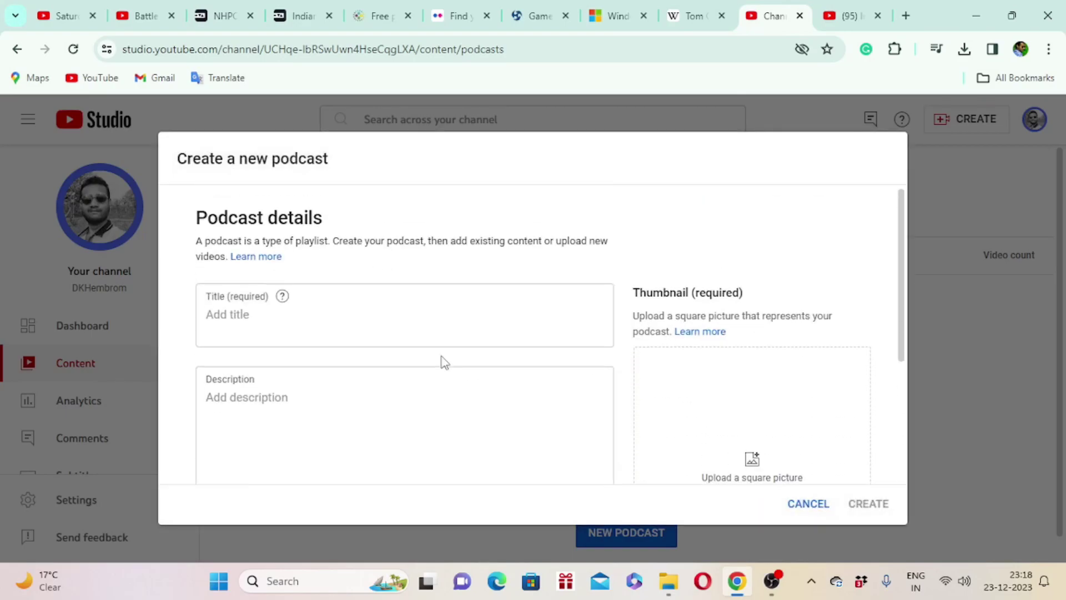
{"action": "left_click", "coordinate": [264, 328]}
{"action": "left_click", "coordinate": [281, 394]}
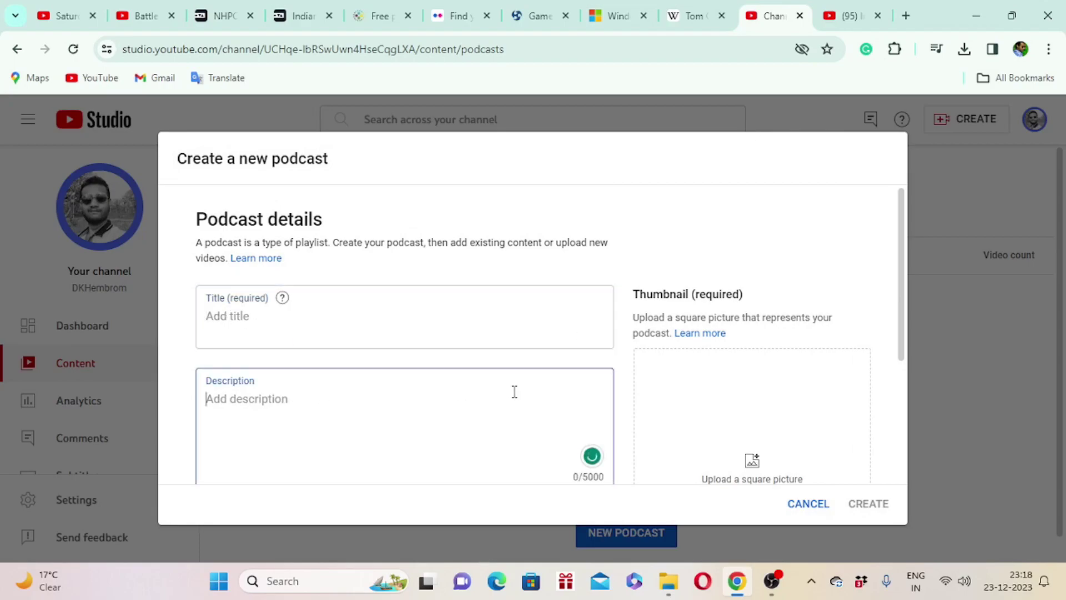
{"action": "scroll", "coordinate": [721, 361], "scroll_direction": "down", "scroll_amount": 3}
{"action": "scroll", "coordinate": [750, 311], "scroll_direction": "up", "scroll_amount": 3}
{"action": "scroll", "coordinate": [792, 361], "scroll_direction": "down", "scroll_amount": 3}
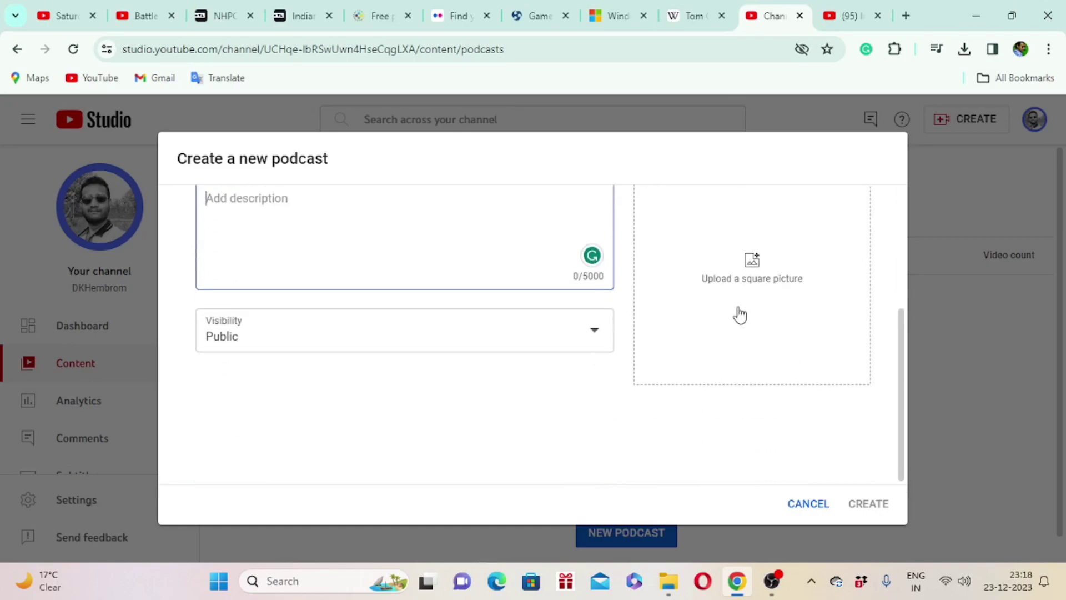
{"action": "left_click", "coordinate": [804, 511]}
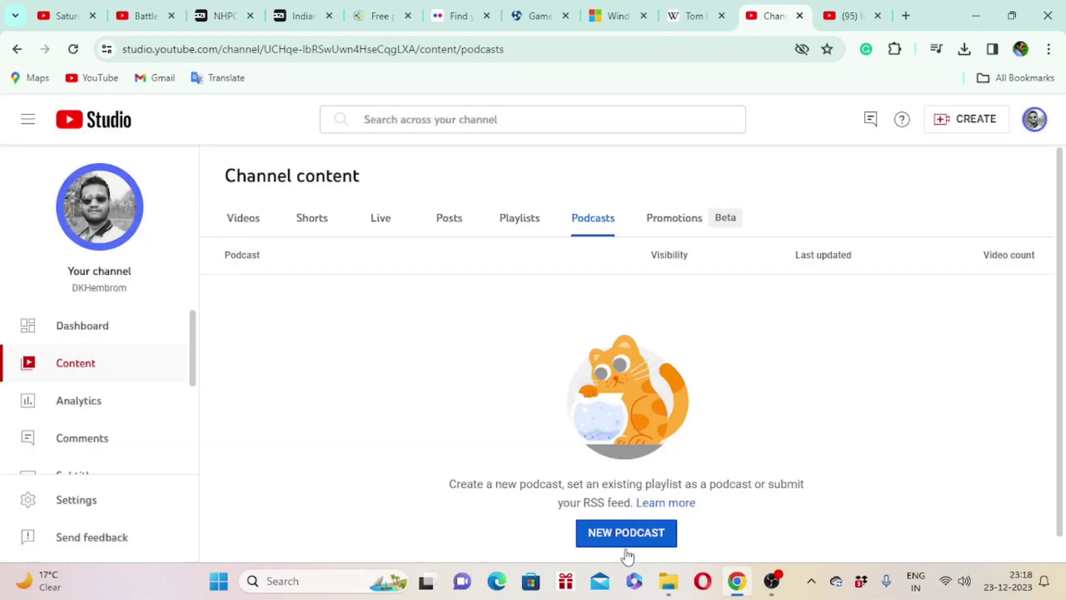
{"action": "left_click", "coordinate": [614, 531]}
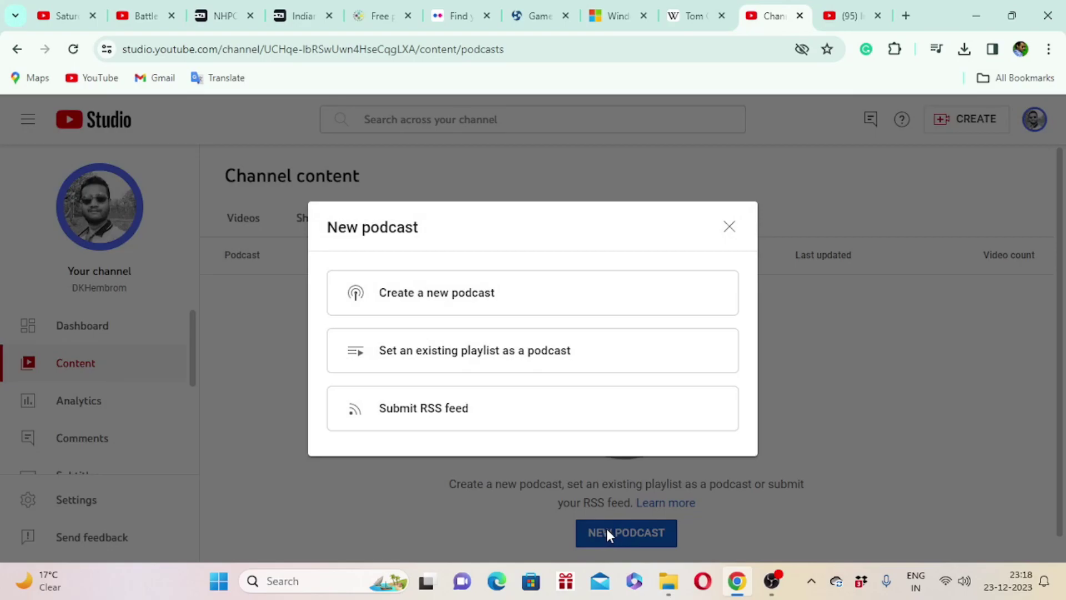
{"action": "left_click", "coordinate": [729, 226]}
{"action": "left_click", "coordinate": [967, 118]}
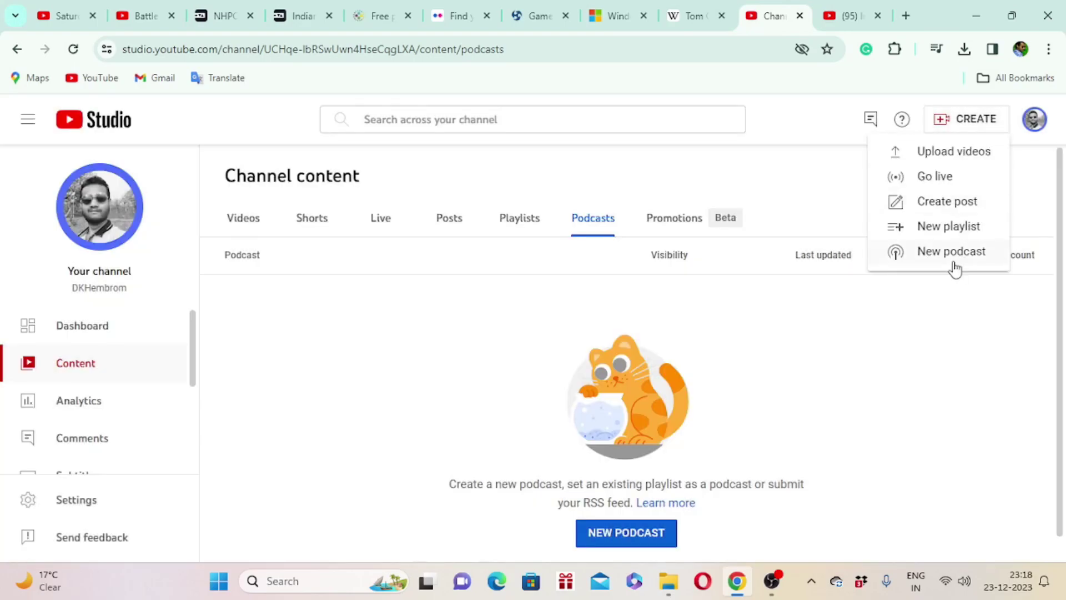
{"action": "left_click", "coordinate": [680, 455]}
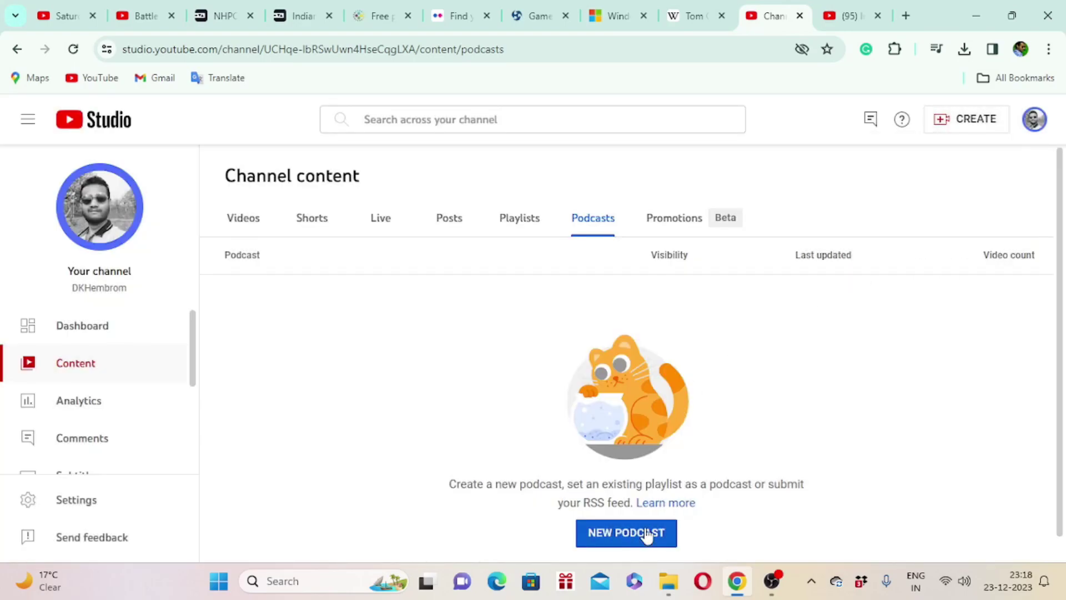
{"action": "left_click", "coordinate": [949, 125]}
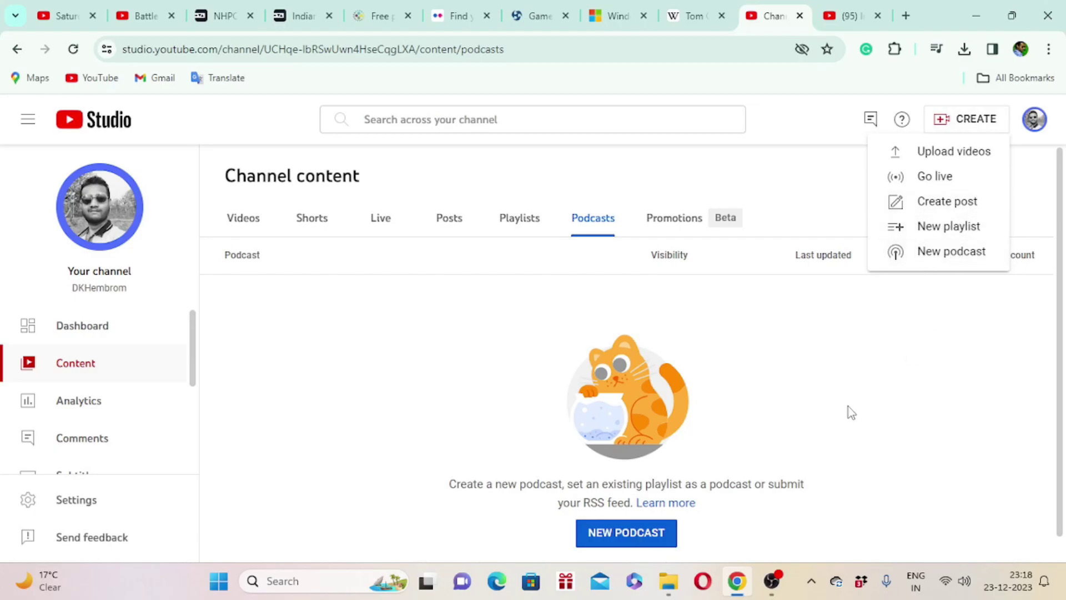
{"action": "left_click", "coordinate": [721, 376]}
Start a new podcast from an existing playlist, choose the Vlog Vlogging playlist, and continue to the podcast details.
{"action": "left_click", "coordinate": [627, 539]}
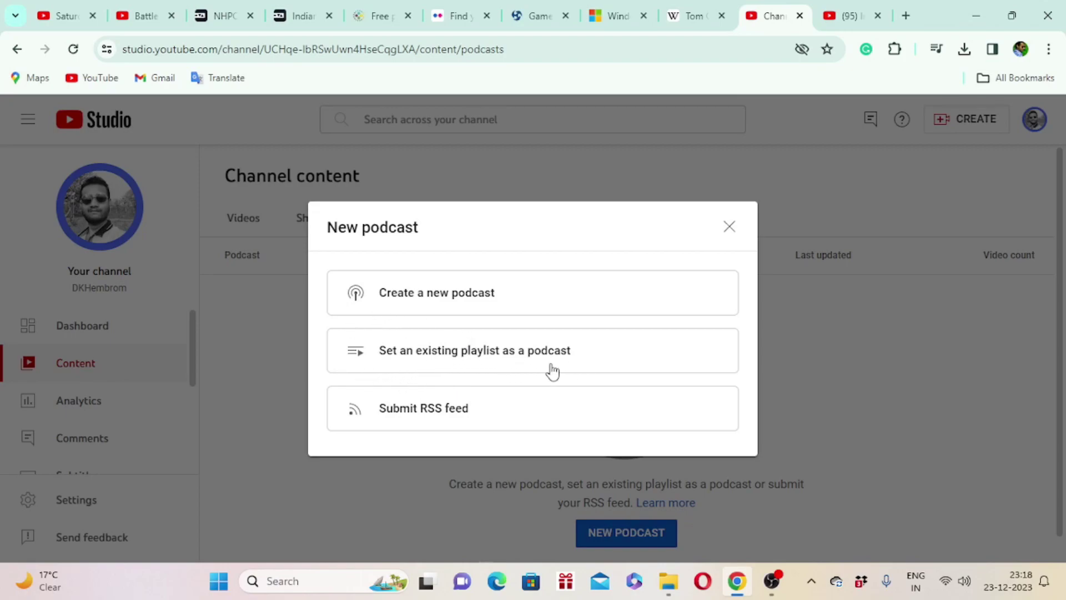
{"action": "left_click", "coordinate": [423, 357]}
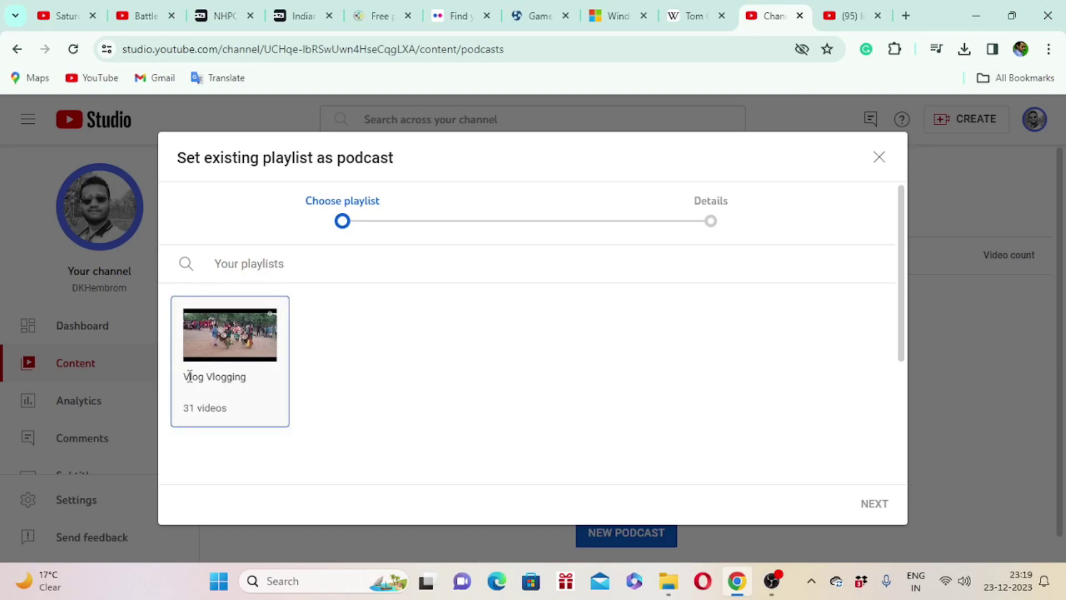
{"action": "left_click", "coordinate": [222, 375]}
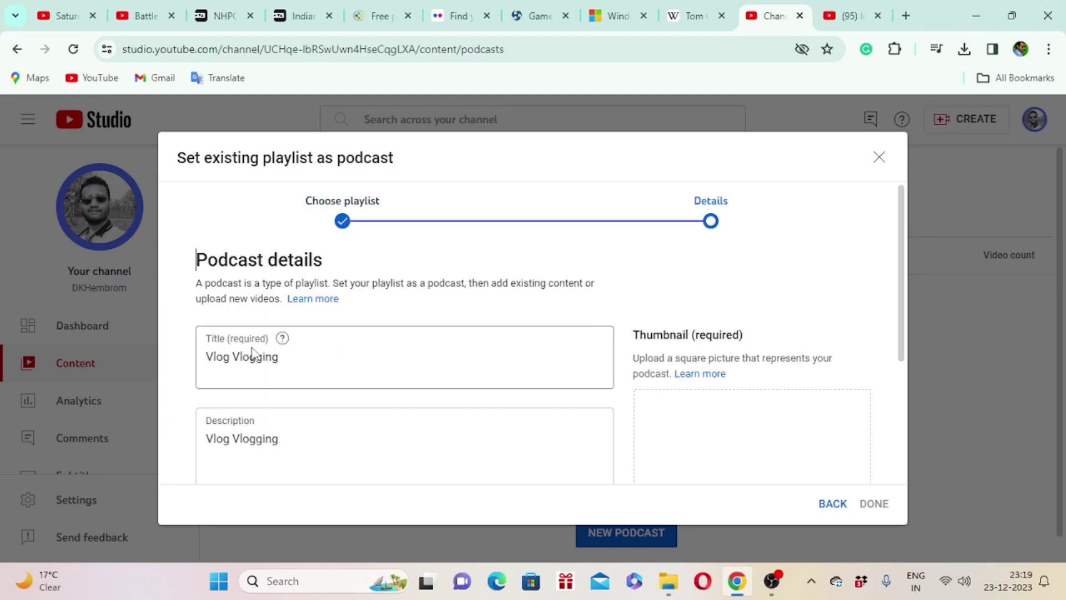
Review the prefilled title and description in the podcast details.
{"action": "left_click_drag", "start_coordinate": [303, 356], "coordinate": [195, 358]}
{"action": "left_click", "coordinate": [321, 443]}
{"action": "double_click", "coordinate": [314, 450]}
{"action": "left_click", "coordinate": [560, 385]}
{"action": "scroll", "coordinate": [737, 375], "scroll_direction": "down", "scroll_amount": 3}
{"action": "scroll", "coordinate": [744, 377], "scroll_direction": "up", "scroll_amount": 3}
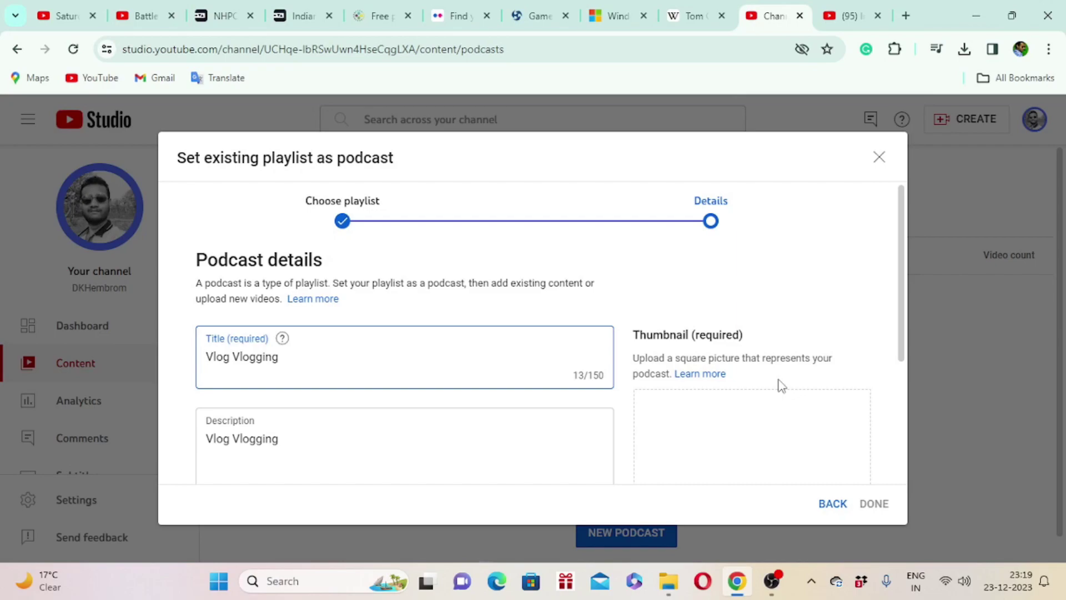
Read the podcast thumbnail recommendations on dimensions, maximum file size and accepted image formats.
{"action": "left_click_drag", "start_coordinate": [744, 335], "coordinate": [640, 336]}
{"action": "left_click", "coordinate": [810, 344]}
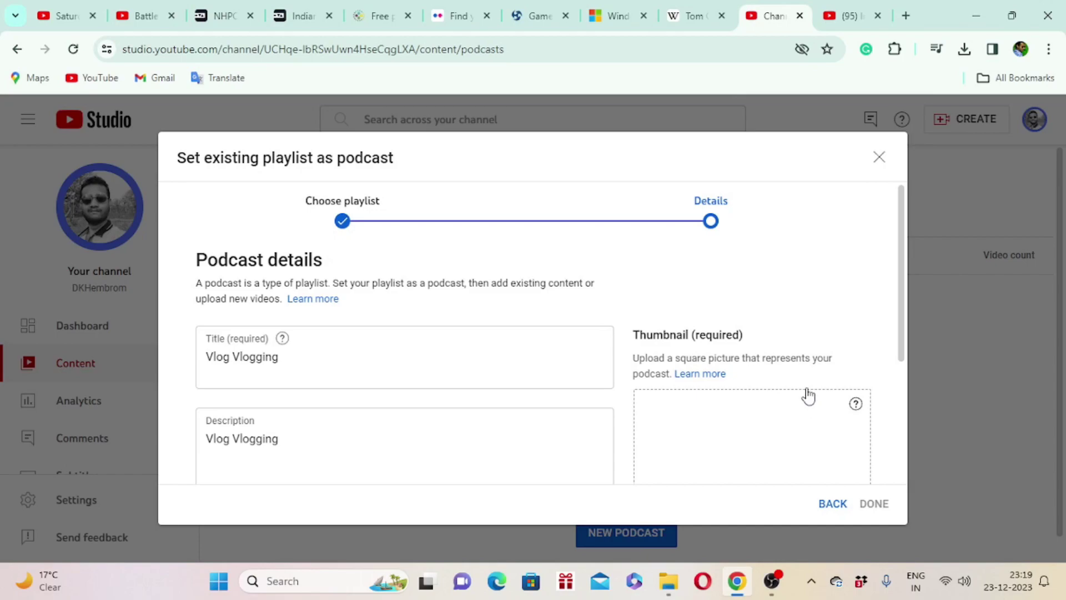
{"action": "left_click_drag", "start_coordinate": [901, 333], "coordinate": [895, 400]}
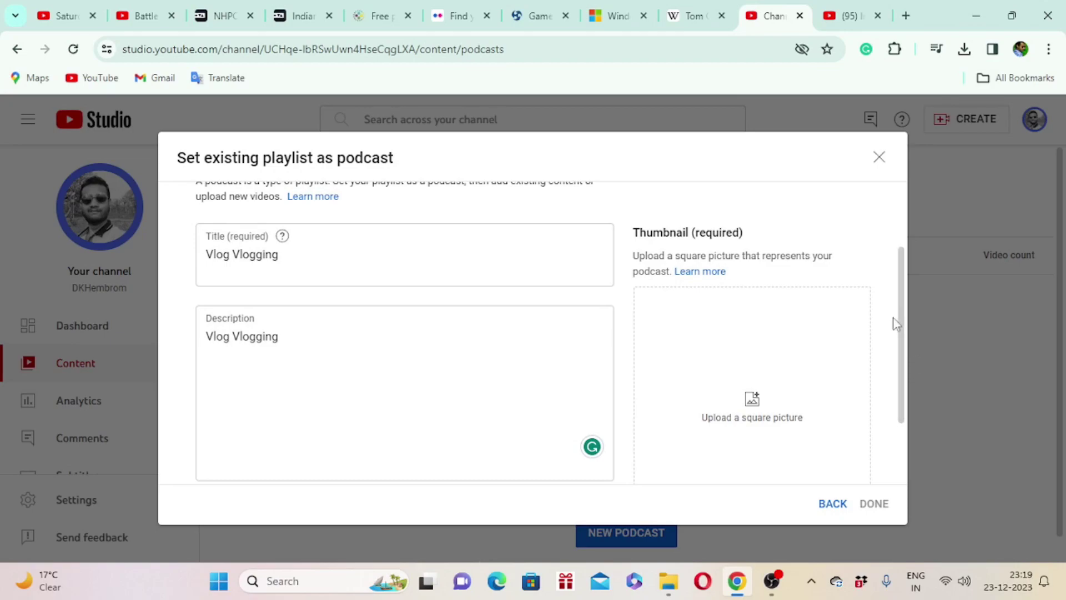
{"action": "mouse_move", "coordinate": [855, 307]}
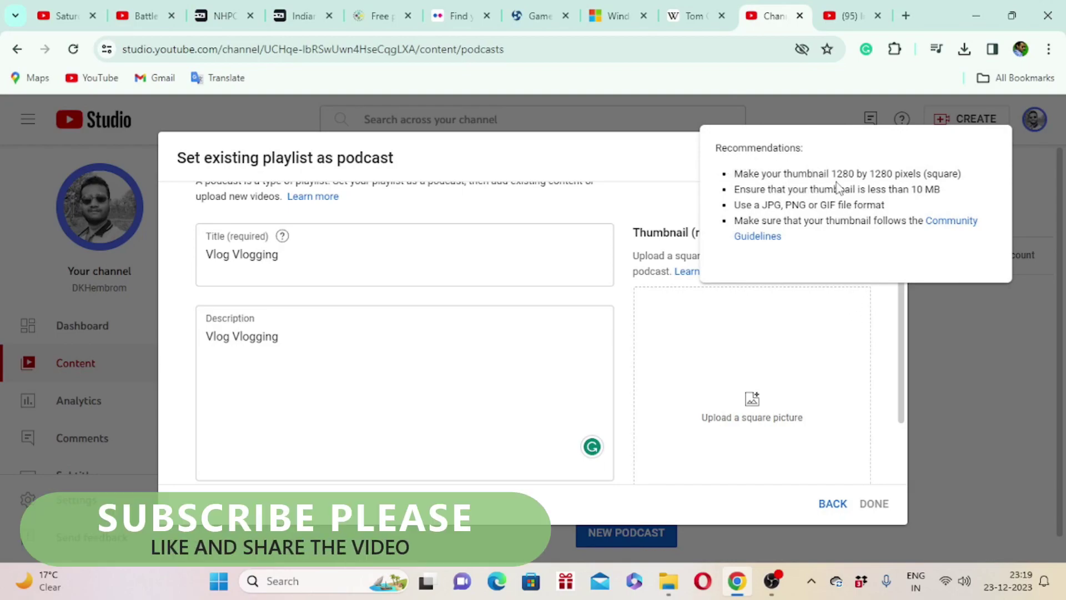
{"action": "left_click_drag", "start_coordinate": [836, 173], "coordinate": [946, 173]}
{"action": "left_click_drag", "start_coordinate": [827, 174], "coordinate": [803, 189]}
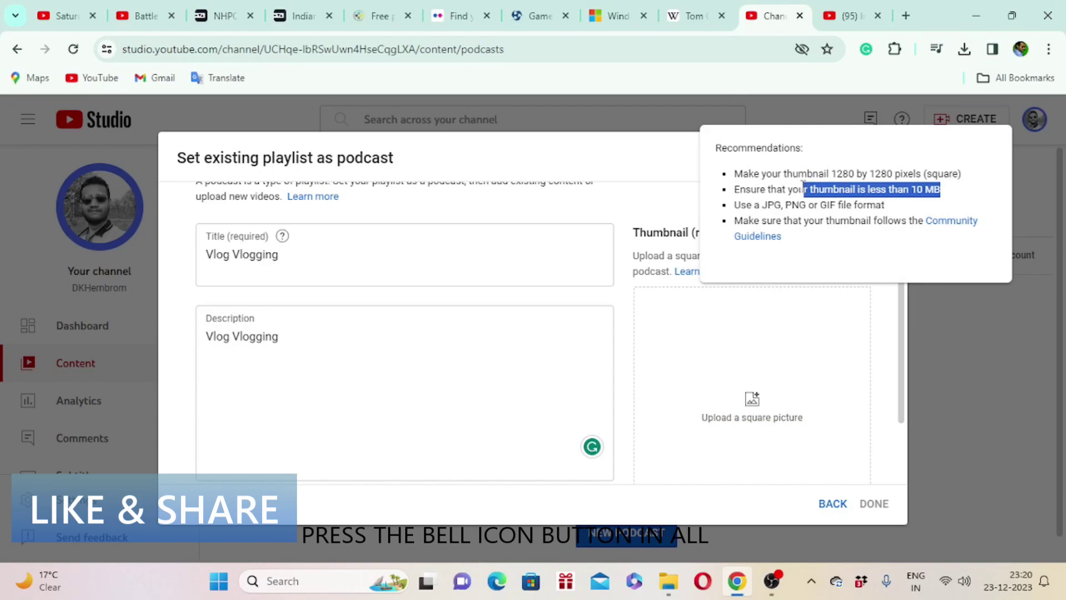
{"action": "left_click_drag", "start_coordinate": [803, 188], "coordinate": [801, 189]}
{"action": "left_click_drag", "start_coordinate": [760, 205], "coordinate": [846, 205]}
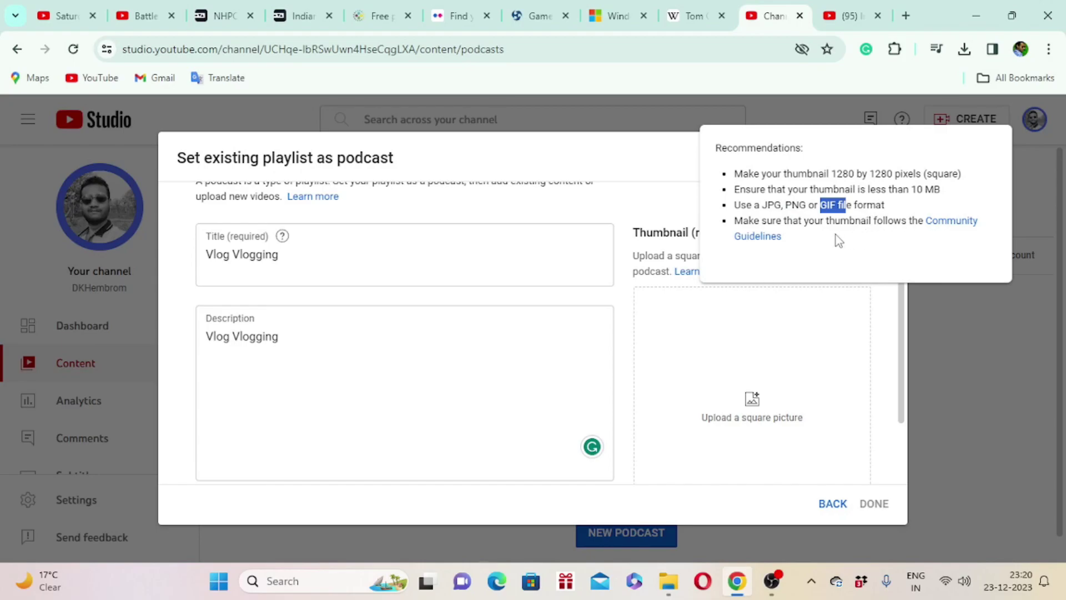
Open the Community Guidelines linked from the thumbnail recommendations, skim the overview and covered areas, and close the page.
{"action": "left_click", "coordinate": [954, 222]}
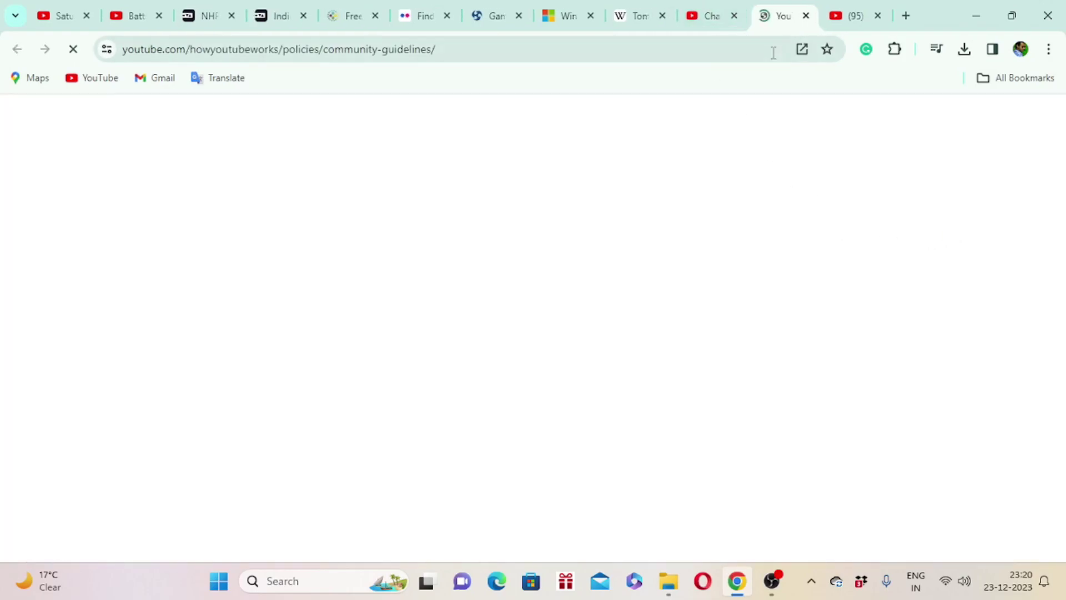
{"action": "scroll", "coordinate": [594, 335], "scroll_direction": "down", "scroll_amount": 5}
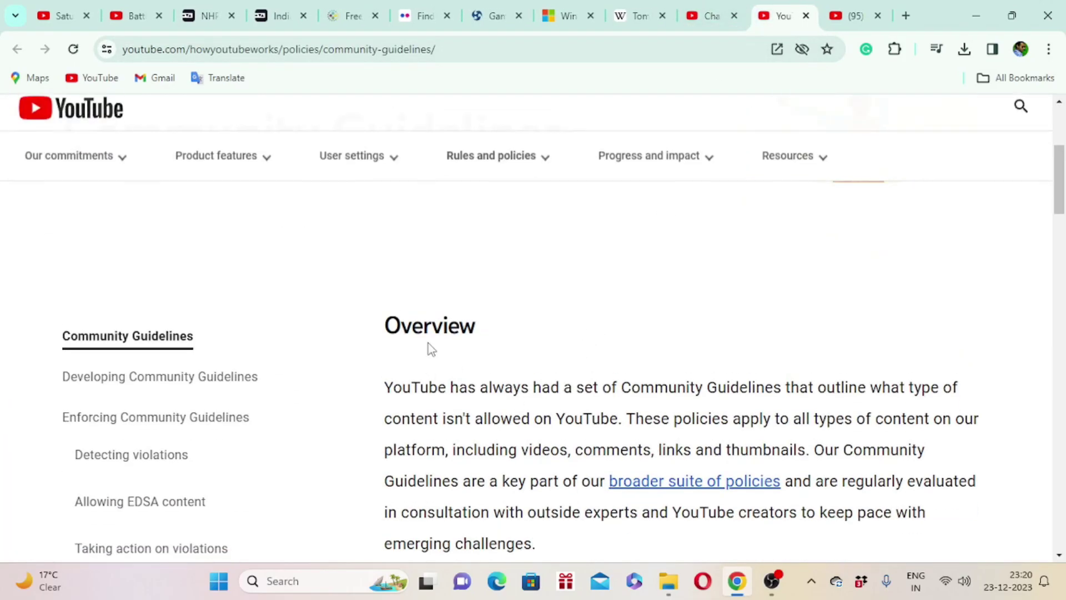
{"action": "scroll", "coordinate": [444, 355], "scroll_direction": "down", "scroll_amount": 4}
{"action": "scroll", "coordinate": [528, 272], "scroll_direction": "up", "scroll_amount": 1}
{"action": "scroll", "coordinate": [499, 283], "scroll_direction": "up", "scroll_amount": 4}
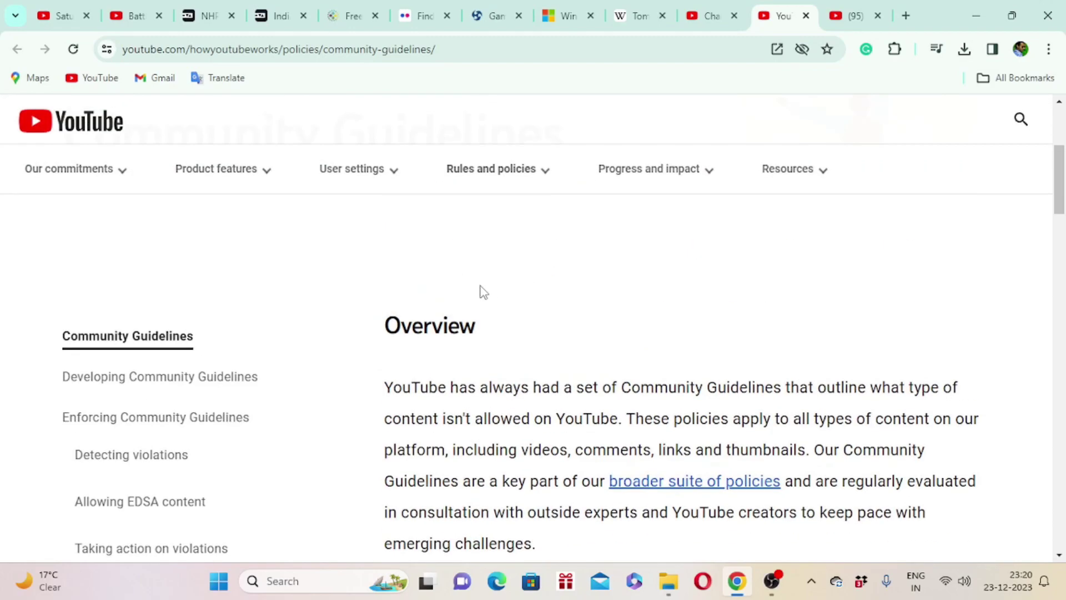
{"action": "scroll", "coordinate": [555, 294], "scroll_direction": "down", "scroll_amount": 9}
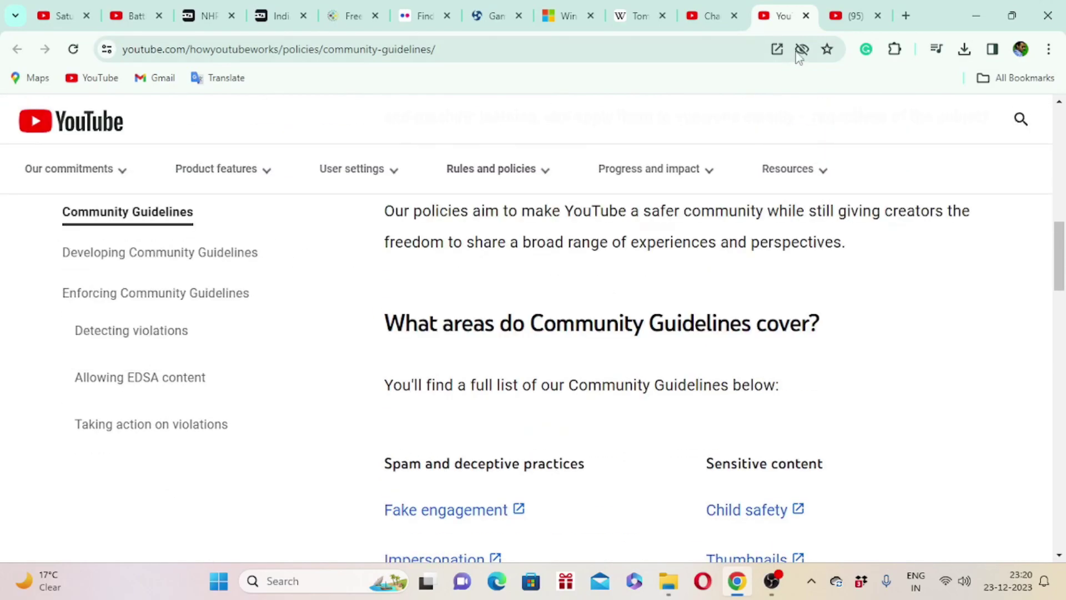
{"action": "left_click", "coordinate": [806, 16]}
Start uploading the podcast's square thumbnail, browse to the Camera Roll folder in Pictures, and select the IMG_7909 photo.
{"action": "left_click", "coordinate": [743, 412]}
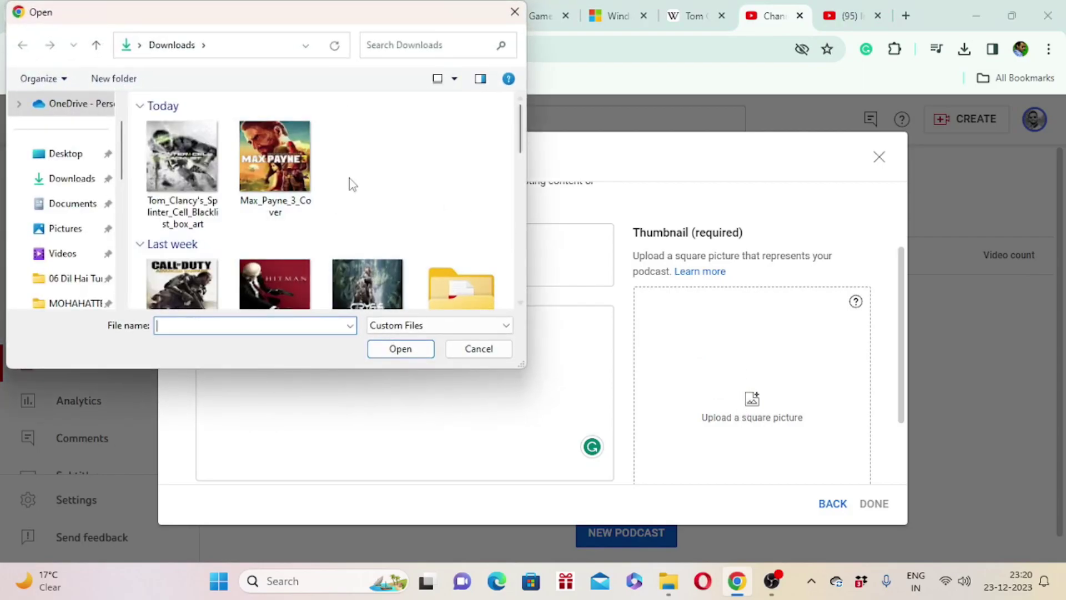
{"action": "left_click_drag", "start_coordinate": [379, 26], "coordinate": [630, 98]}
{"action": "left_click_drag", "start_coordinate": [775, 433], "coordinate": [920, 527]}
{"action": "left_click_drag", "start_coordinate": [677, 96], "coordinate": [674, 72]}
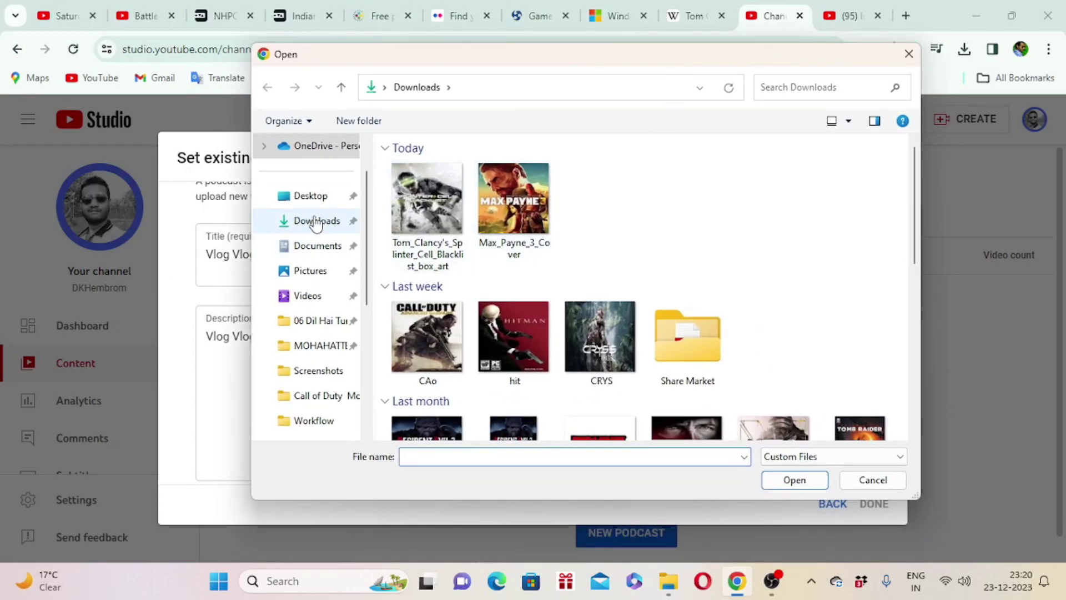
{"action": "left_click", "coordinate": [311, 271]}
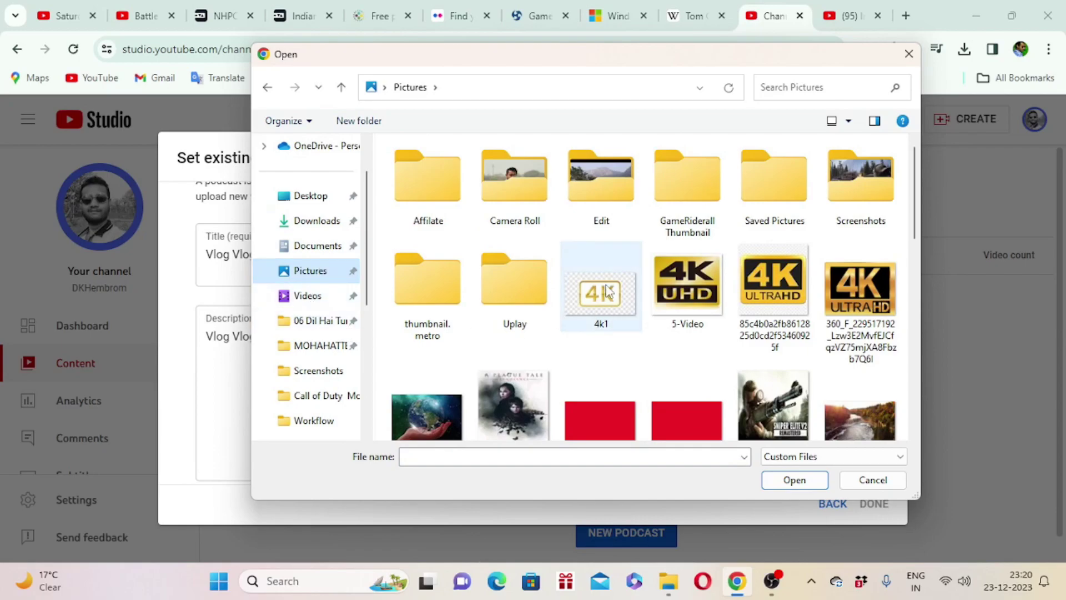
{"action": "double_click", "coordinate": [511, 222]}
{"action": "left_click", "coordinate": [432, 210]}
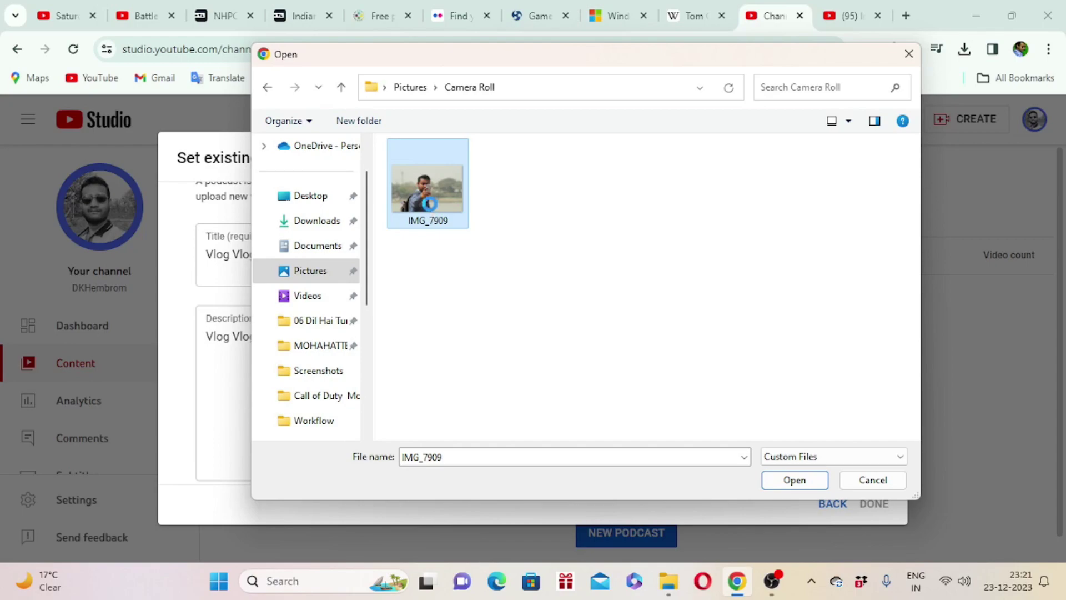
Open the IMG_7909 photo in Paint from the file picker.
{"action": "right_click", "coordinate": [432, 210]}
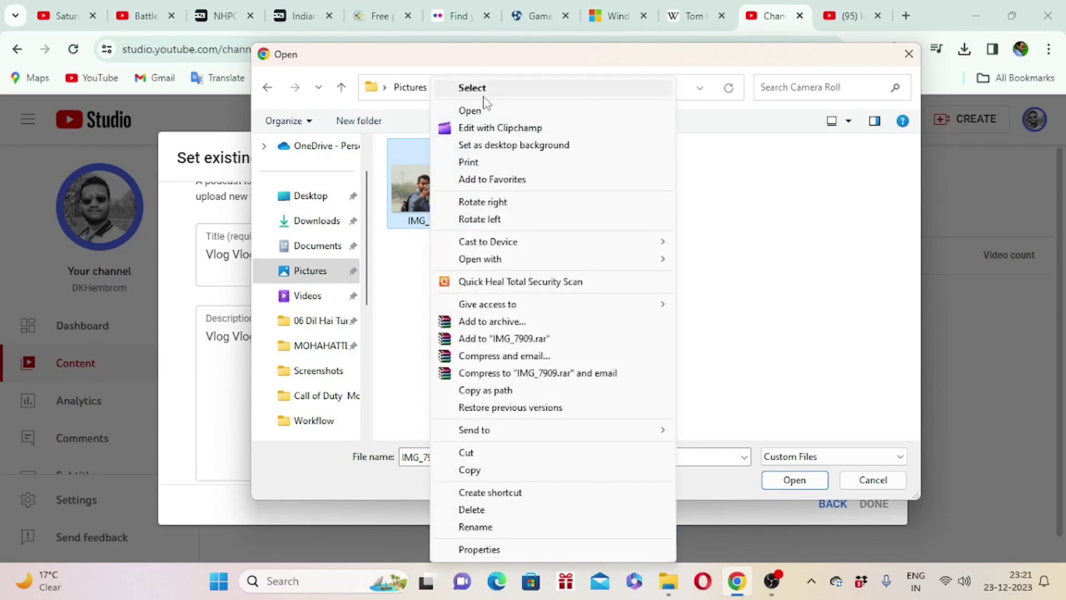
{"action": "mouse_move", "coordinate": [524, 259]}
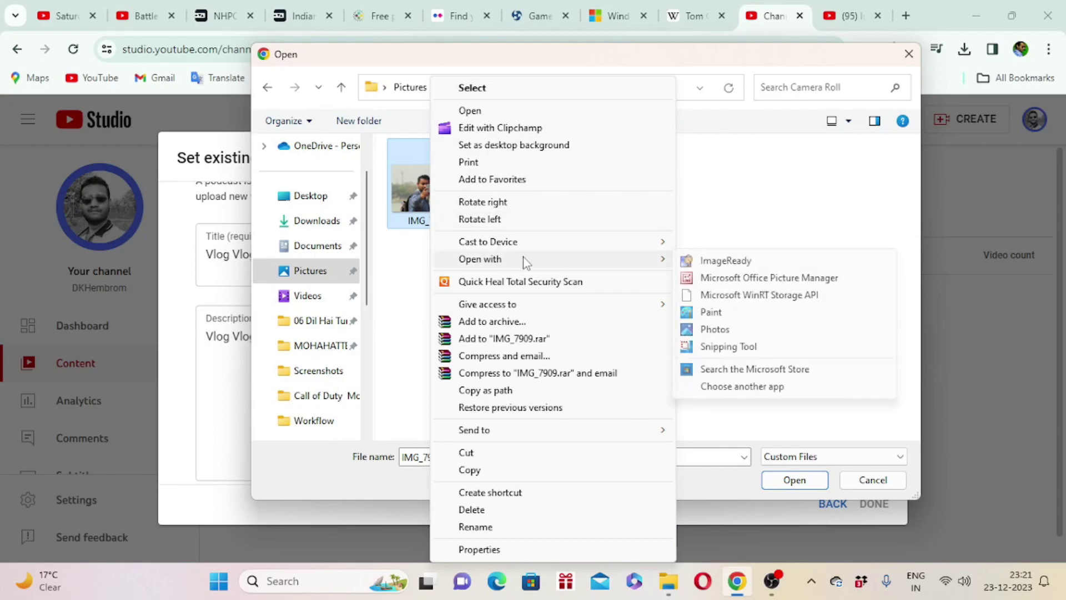
{"action": "left_click", "coordinate": [731, 314]}
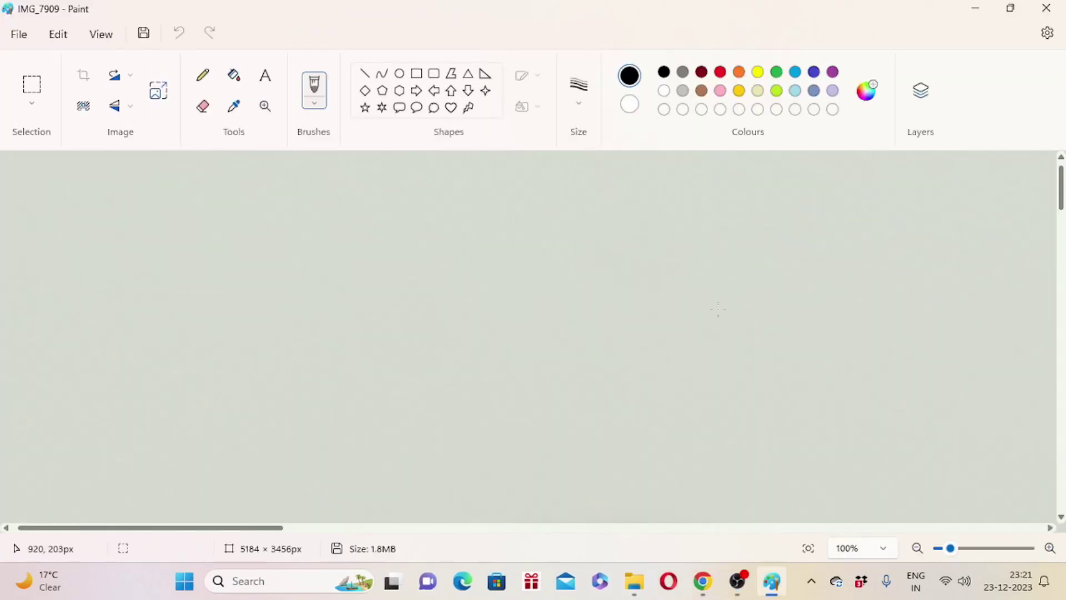
Look over different areas of the IMG_7909 photo at full size in Paint.
{"action": "scroll", "coordinate": [724, 311], "scroll_direction": "down", "scroll_amount": 20}
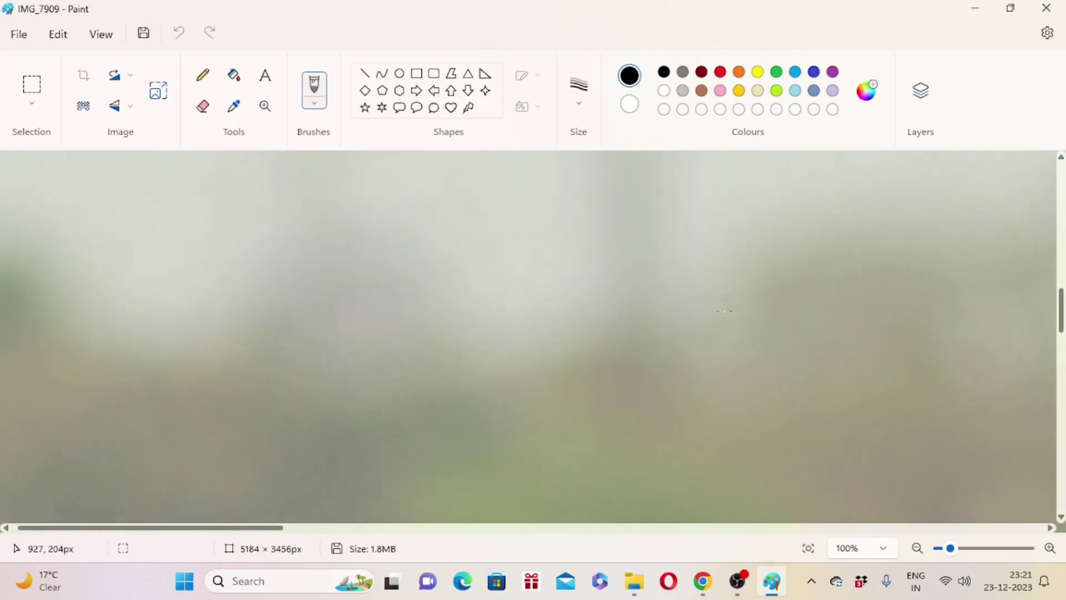
{"action": "scroll", "coordinate": [724, 310], "scroll_direction": "up", "scroll_amount": 18}
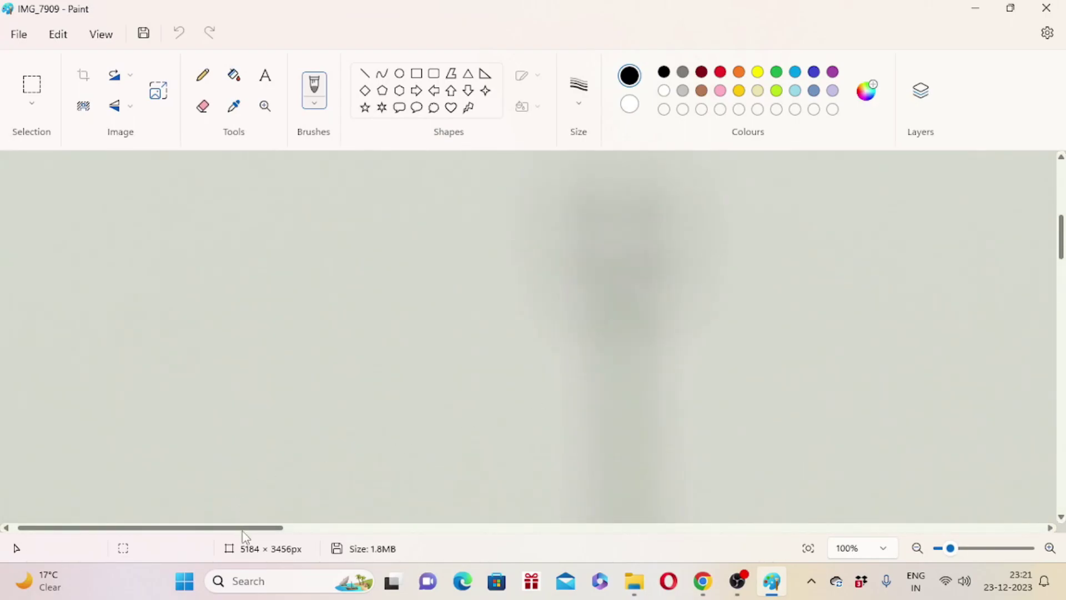
{"action": "left_click_drag", "start_coordinate": [243, 528], "coordinate": [589, 528]}
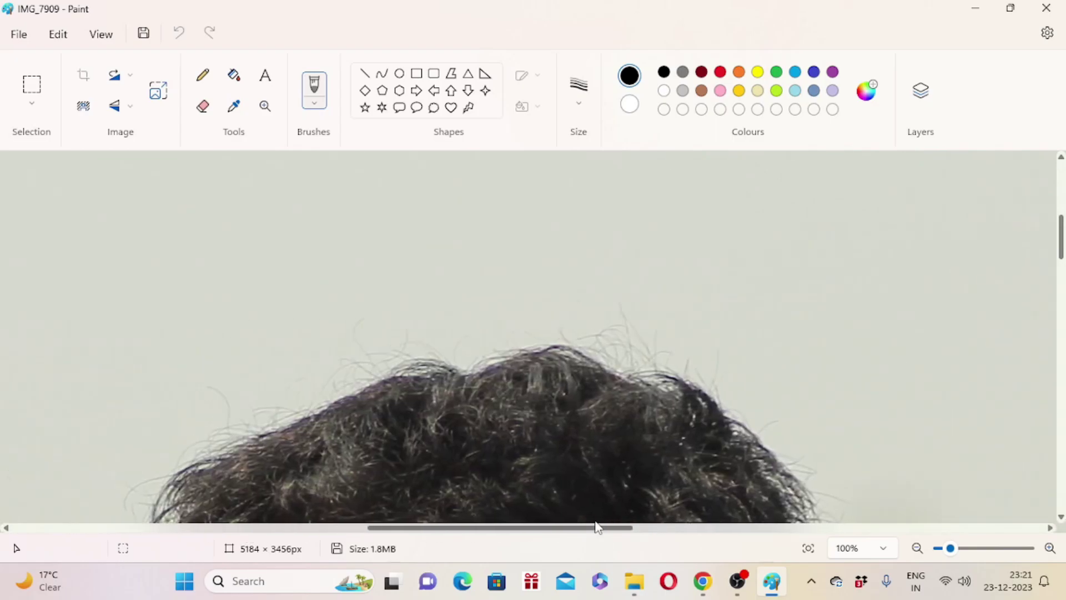
{"action": "scroll", "coordinate": [751, 440], "scroll_direction": "down", "scroll_amount": 7}
{"action": "scroll", "coordinate": [751, 440], "scroll_direction": "down", "scroll_amount": 3}
{"action": "scroll", "coordinate": [722, 456], "scroll_direction": "up", "scroll_amount": 8}
{"action": "scroll", "coordinate": [694, 466], "scroll_direction": "down", "scroll_amount": 6}
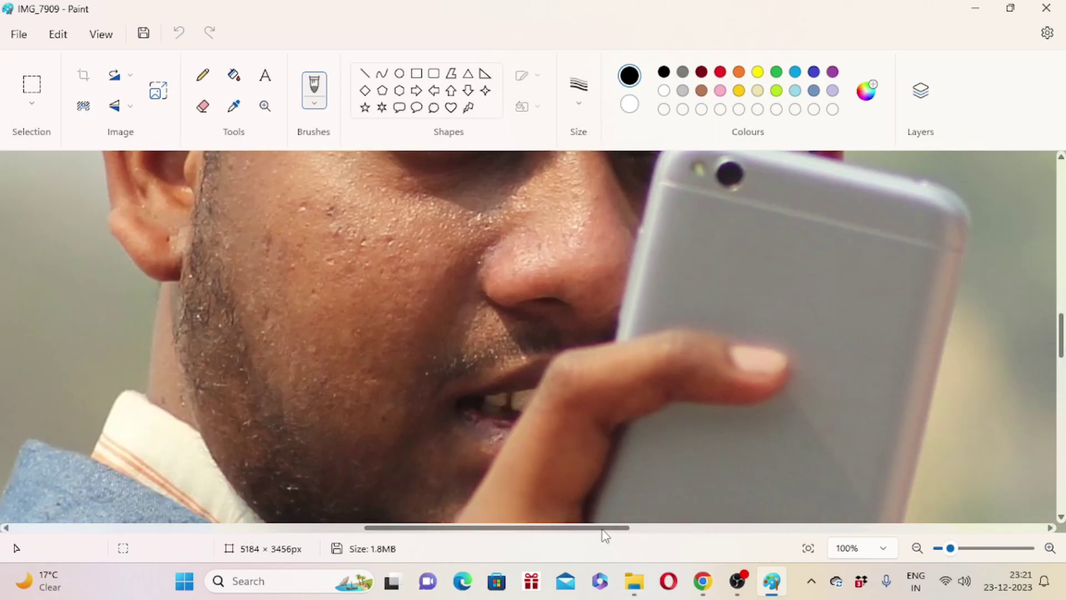
{"action": "left_click_drag", "start_coordinate": [600, 529], "coordinate": [246, 529]}
{"action": "left_click_drag", "start_coordinate": [1061, 346], "coordinate": [1061, 186]}
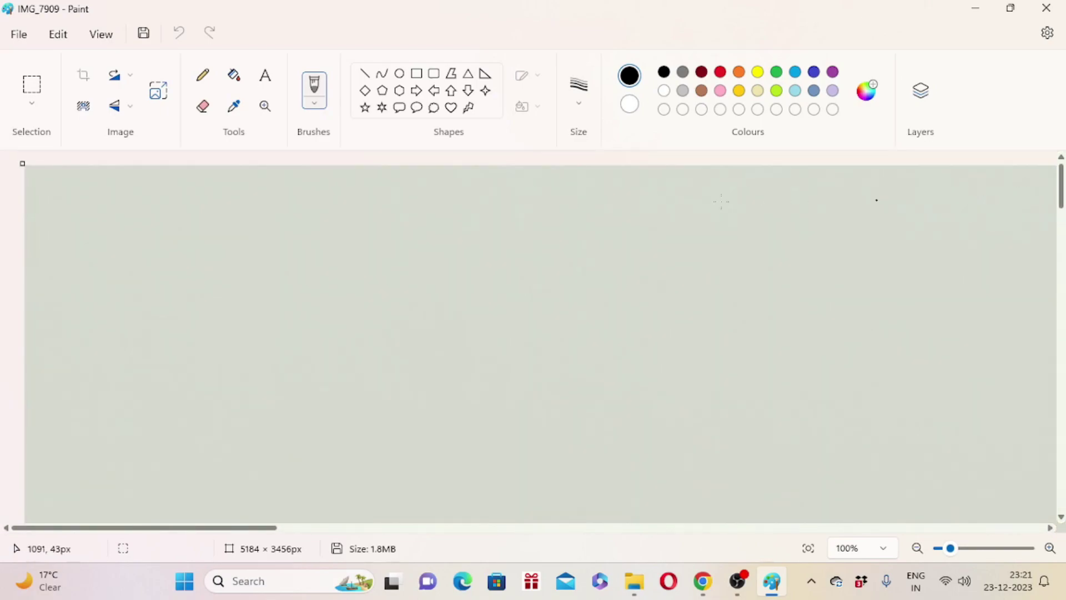
Resize the photo to 1280 by 1280 pixels with the aspect ratio unlocked, and check the whole image.
{"action": "left_click", "coordinate": [158, 92]}
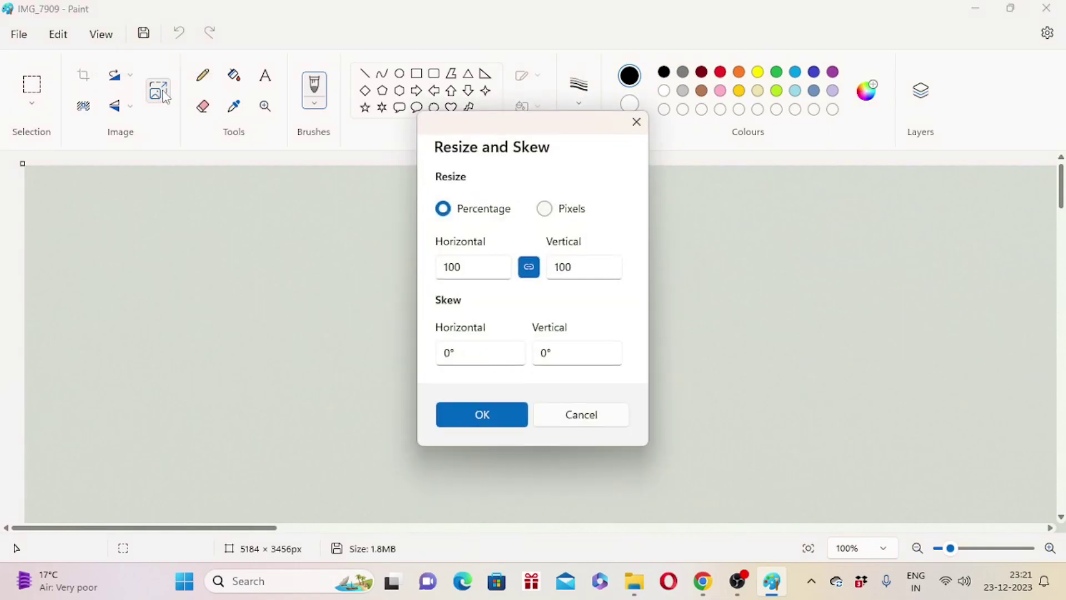
{"action": "left_click", "coordinate": [546, 210]}
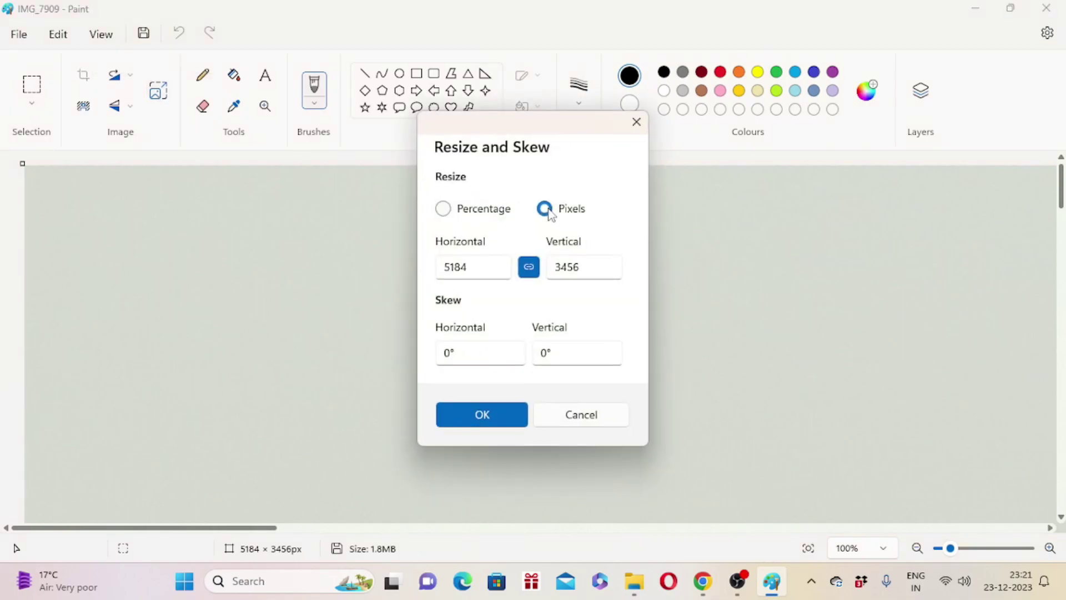
{"action": "left_click", "coordinate": [537, 273]}
{"action": "double_click", "coordinate": [466, 268]}
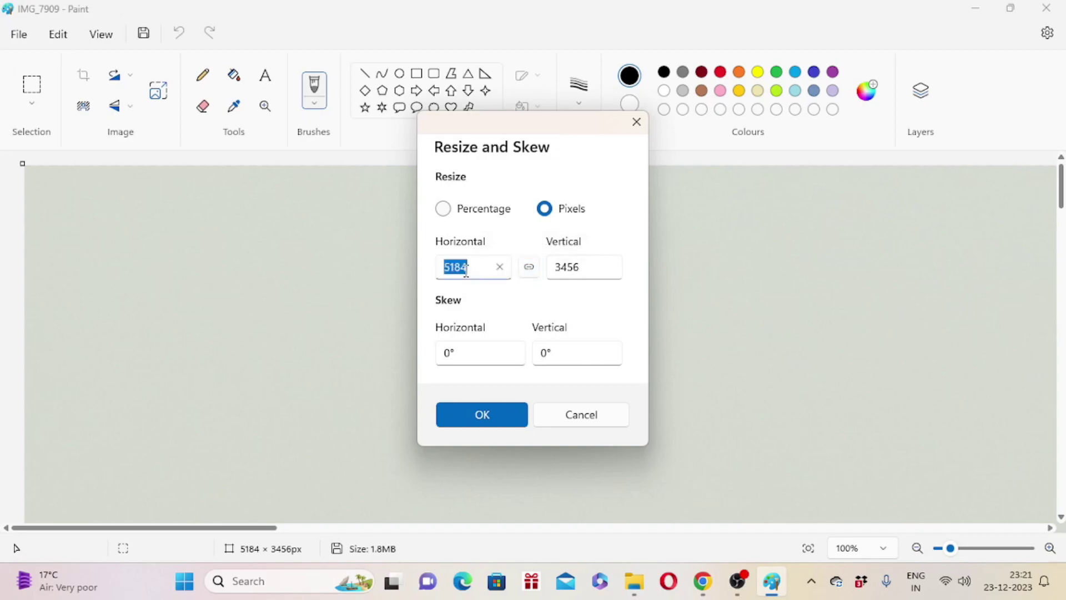
{"action": "type", "text": "1280"}
{"action": "double_click", "coordinate": [566, 268]}
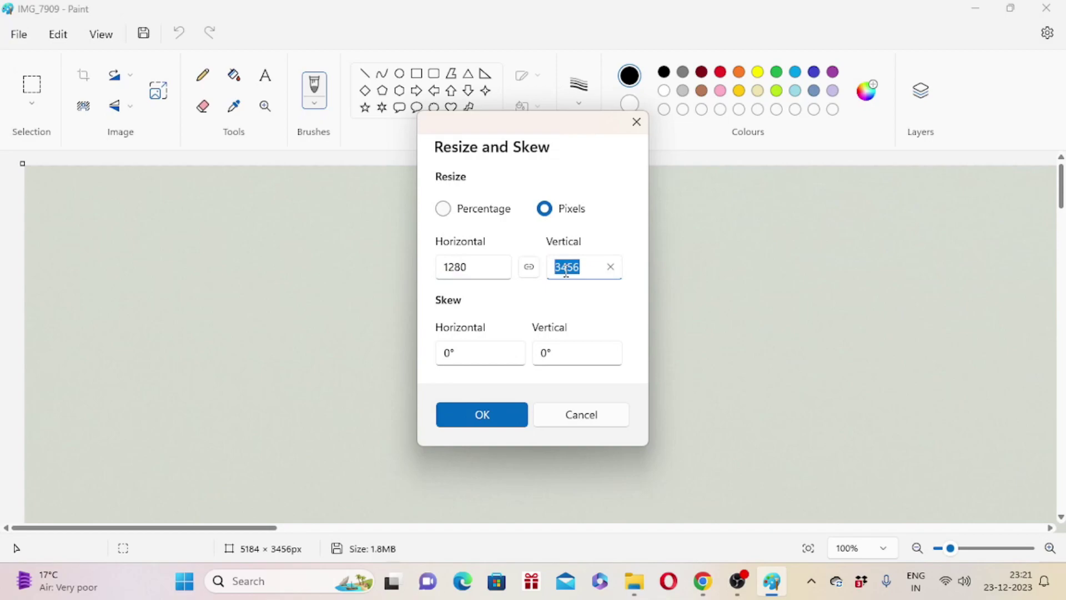
{"action": "type", "text": "1280"}
{"action": "left_click", "coordinate": [481, 422]}
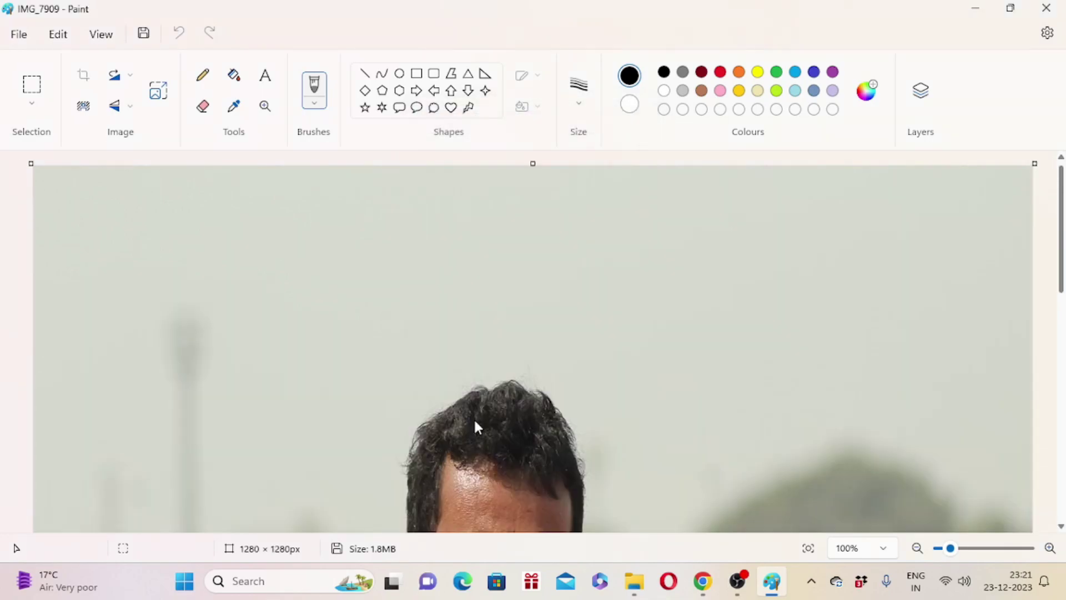
{"action": "scroll", "coordinate": [483, 420], "scroll_direction": "down", "scroll_amount": 10}
{"action": "scroll", "coordinate": [484, 333], "scroll_direction": "up", "scroll_amount": 10}
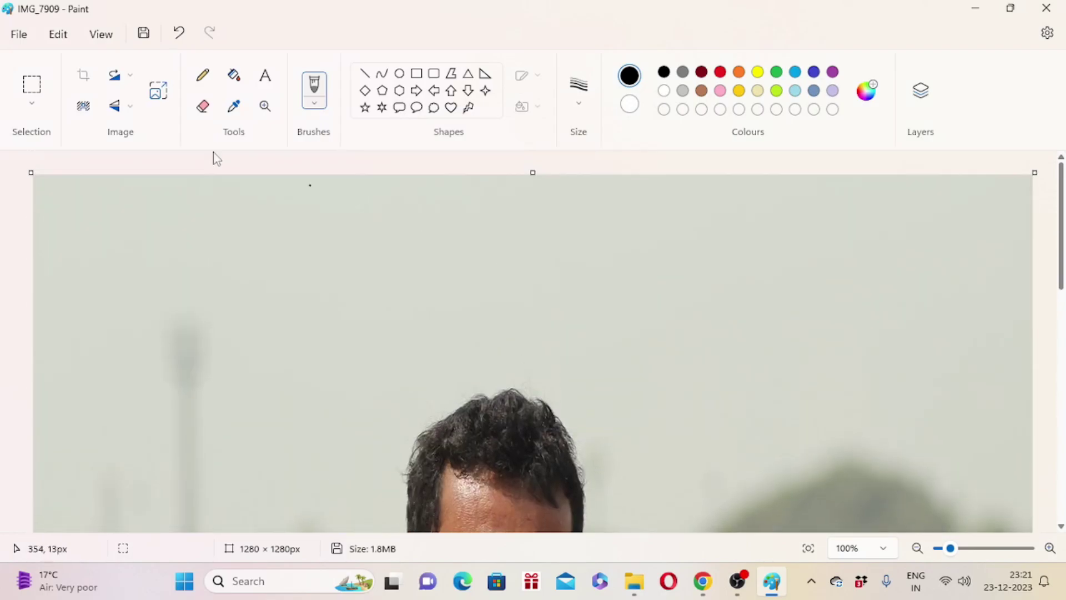
Save the resized photo over the original file and close Paint.
{"action": "left_click", "coordinate": [18, 34]}
{"action": "left_click", "coordinate": [58, 163]}
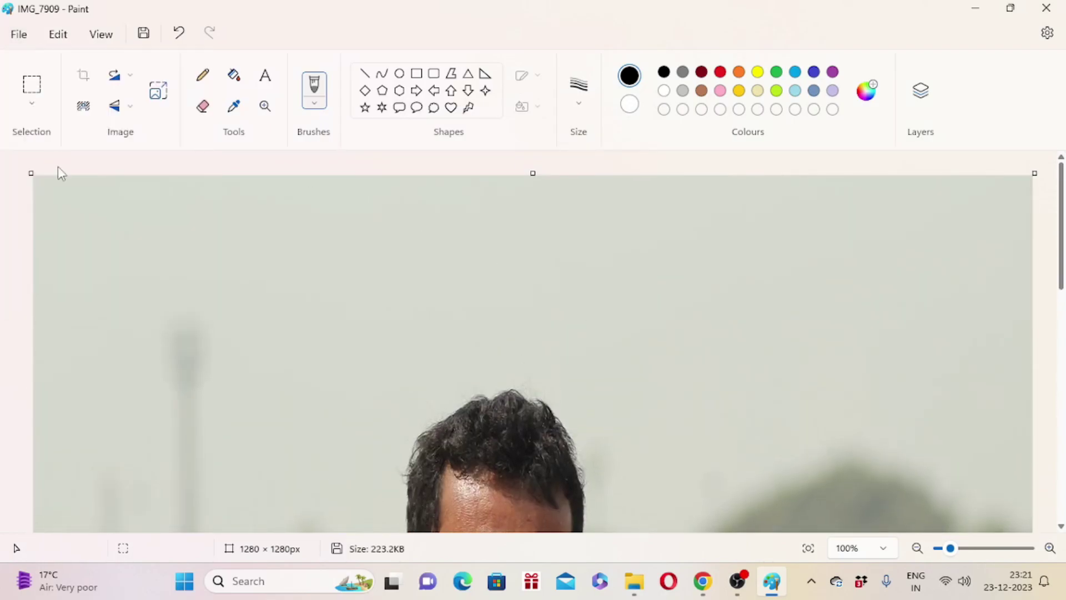
{"action": "left_click", "coordinate": [1046, 8]}
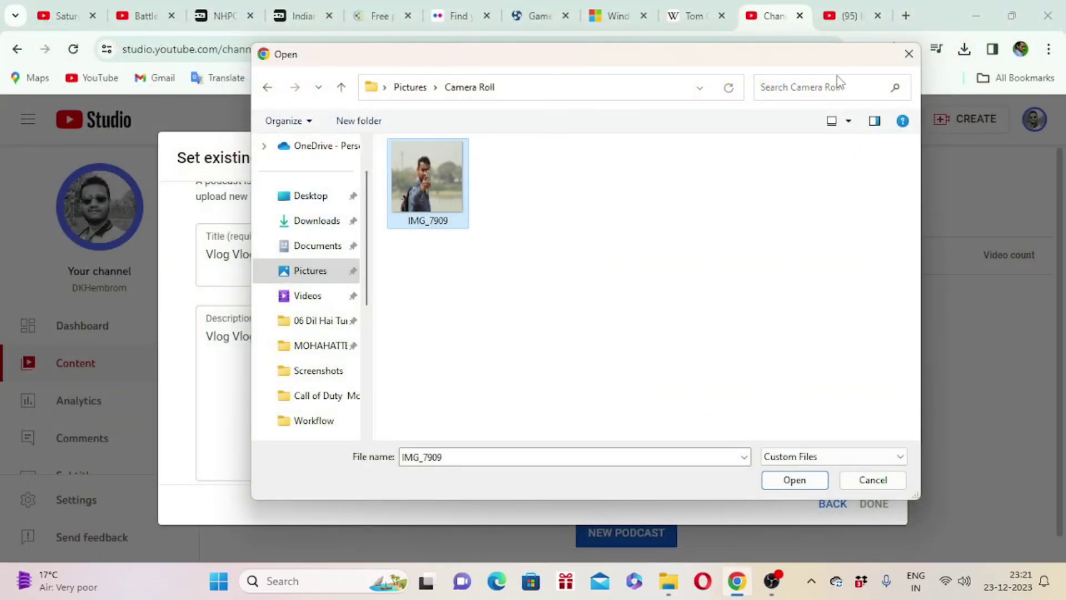
Upload the resized IMG_7909 as the podcast thumbnail, check the details, and finish setting the playlist as a podcast.
{"action": "double_click", "coordinate": [435, 175]}
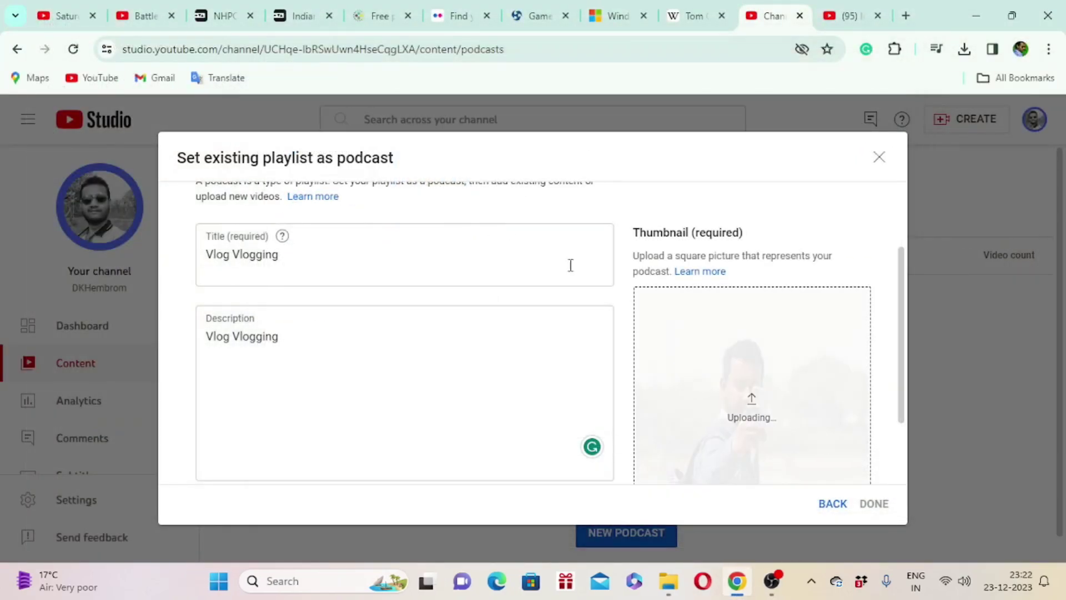
{"action": "left_click_drag", "start_coordinate": [903, 335], "coordinate": [893, 397]}
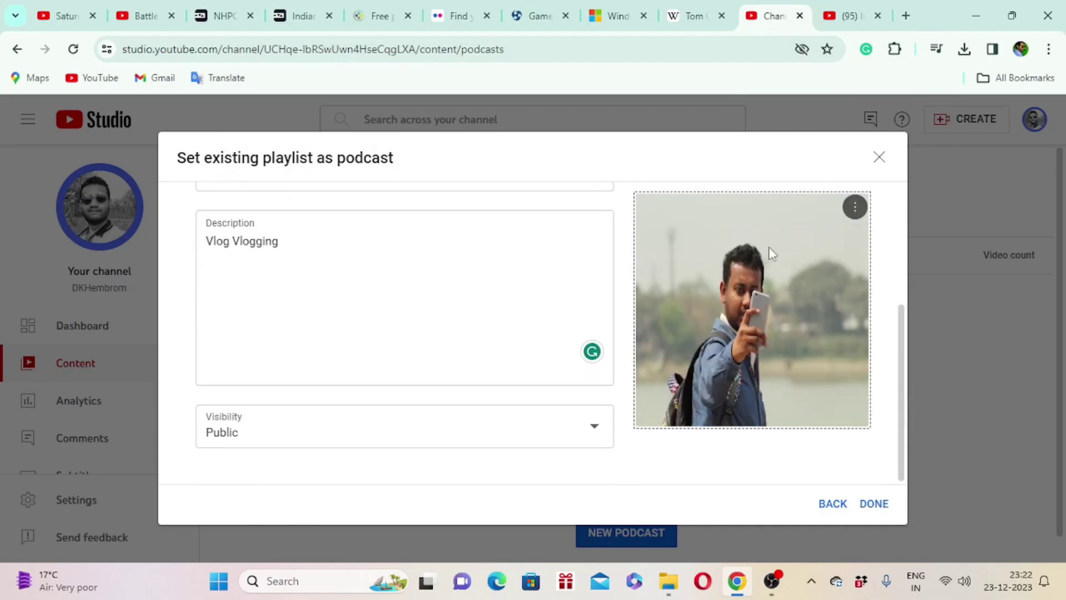
{"action": "scroll", "coordinate": [614, 344], "scroll_direction": "up", "scroll_amount": 3}
{"action": "scroll", "coordinate": [805, 366], "scroll_direction": "down", "scroll_amount": 3}
{"action": "left_click", "coordinate": [875, 504]}
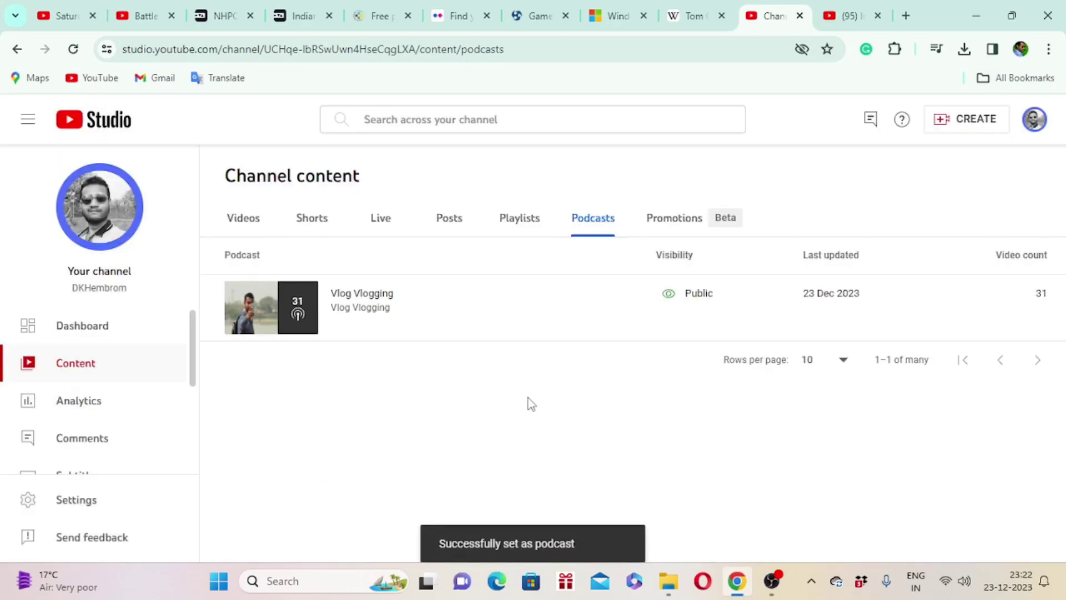
Open the Vlog Vlogging podcast's details and review its visibility choices, default video order choices, thumbnail and RSS settings.
{"action": "mouse_move", "coordinate": [347, 317]}
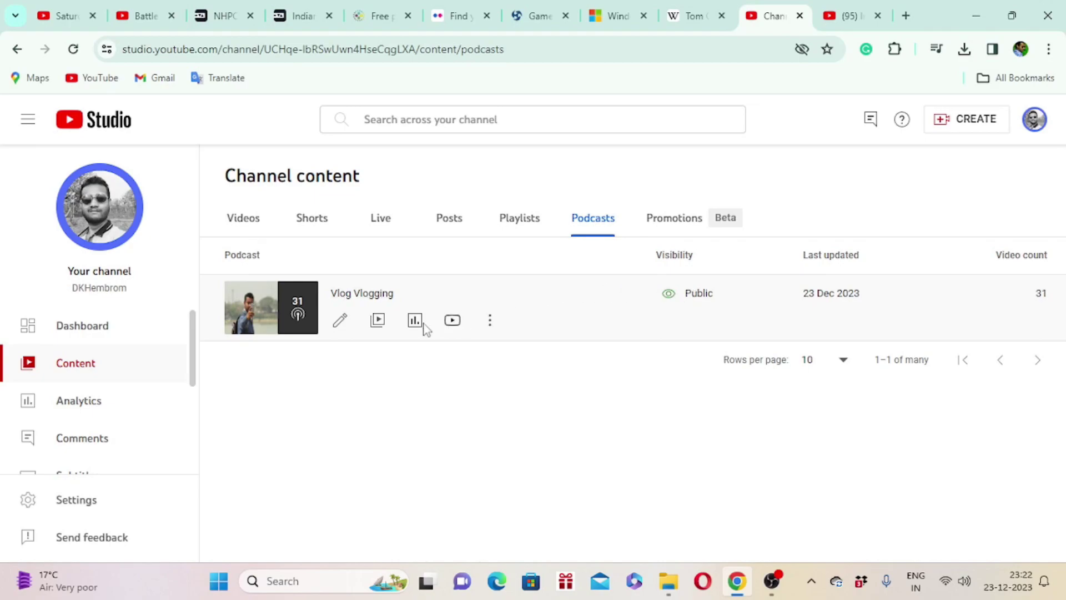
{"action": "left_click", "coordinate": [361, 299]}
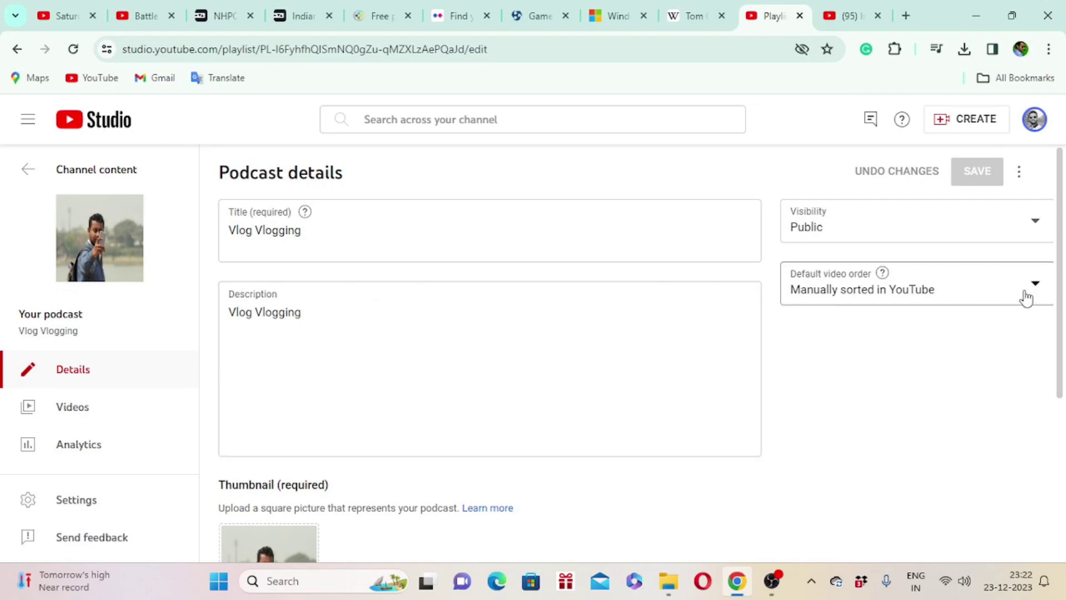
{"action": "left_click", "coordinate": [906, 225]}
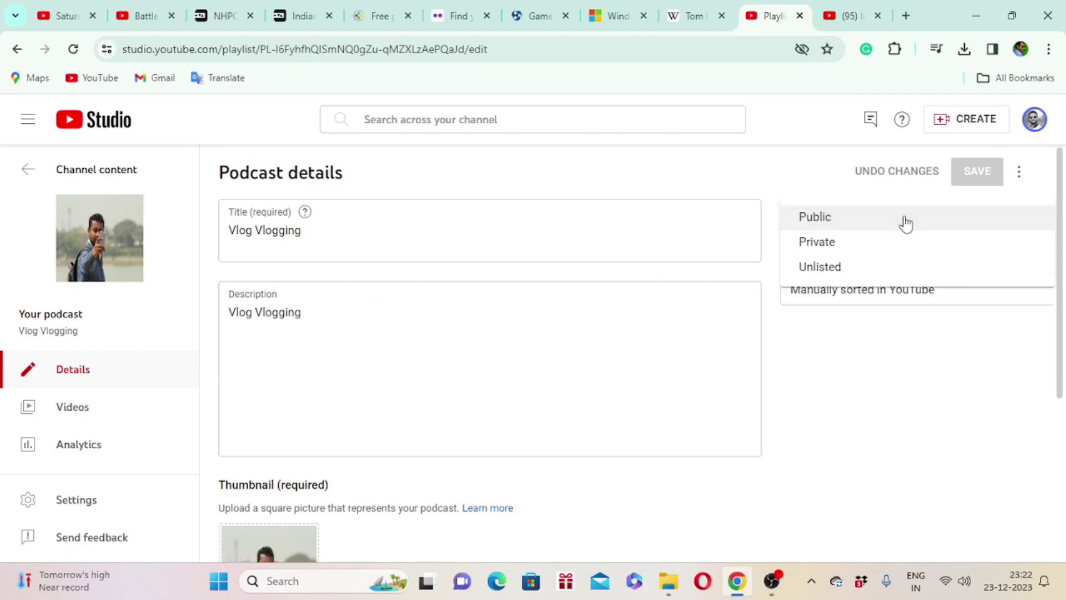
{"action": "left_click", "coordinate": [846, 218]}
{"action": "left_click", "coordinate": [970, 287]}
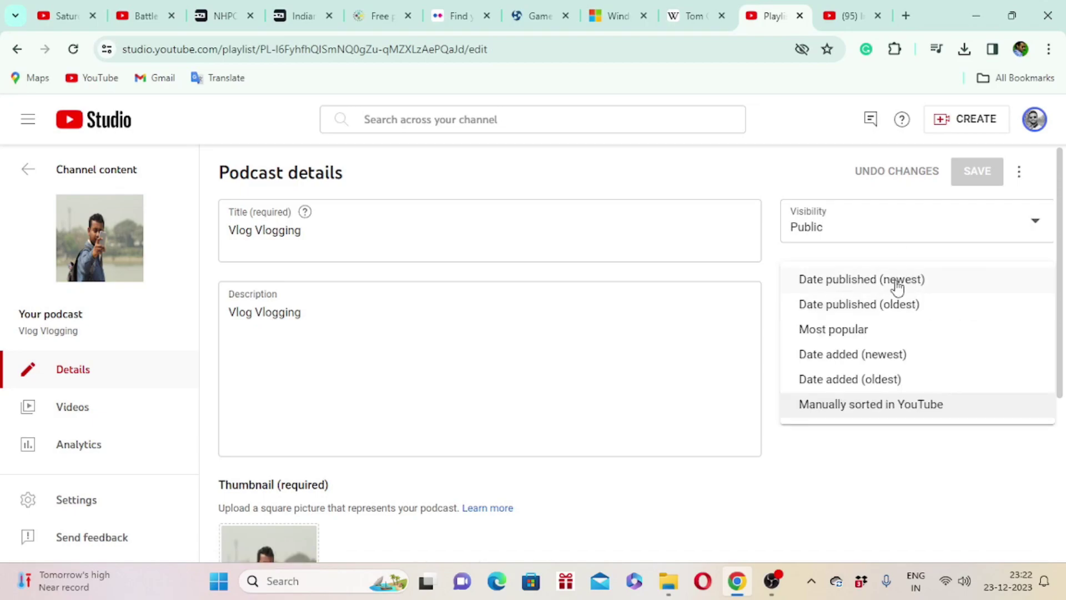
{"action": "left_click", "coordinate": [924, 411]}
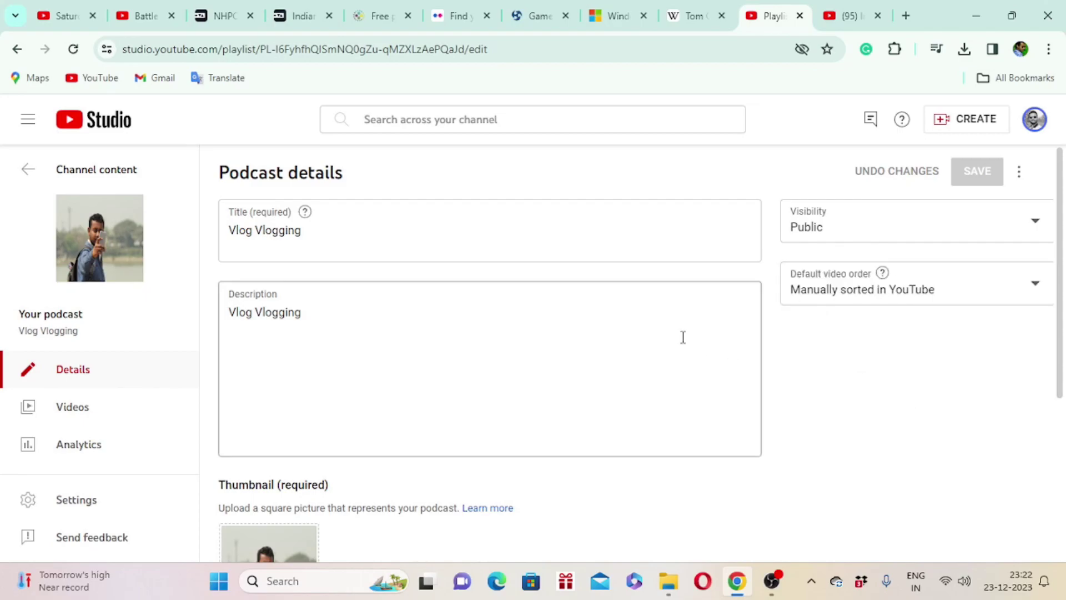
{"action": "scroll", "coordinate": [655, 337], "scroll_direction": "down", "scroll_amount": 3}
{"action": "scroll", "coordinate": [655, 338], "scroll_direction": "down", "scroll_amount": 2}
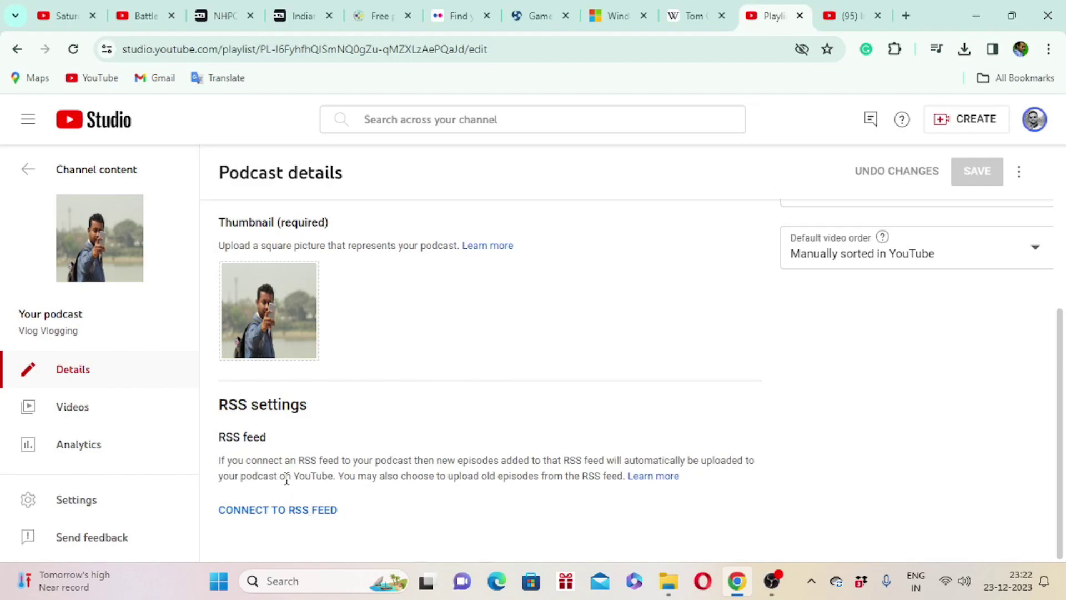
Open the podcast's video list, show 50 rows per page, and look through all its episodes.
{"action": "left_click", "coordinate": [104, 418]}
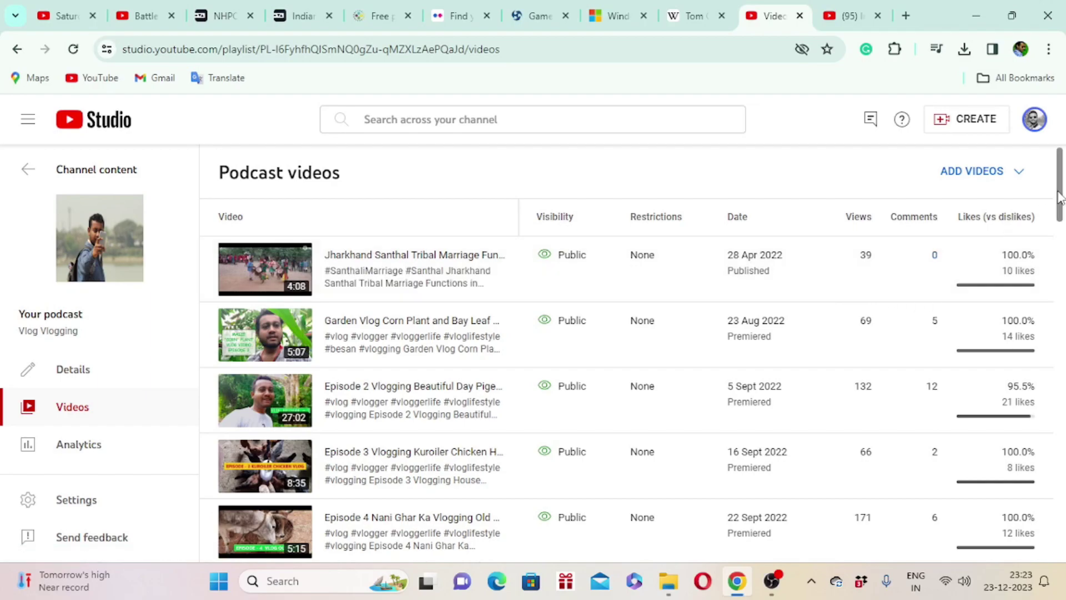
{"action": "mouse_move", "coordinate": [1059, 197]}
{"action": "left_mouse_down"}
{"action": "mouse_move", "coordinate": [1060, 284]}
{"action": "mouse_move", "coordinate": [1059, 185]}
{"action": "left_mouse_up"}
{"action": "left_click_drag", "start_coordinate": [1063, 201], "coordinate": [1061, 543]}
{"action": "left_click", "coordinate": [819, 479]}
{"action": "left_click", "coordinate": [804, 475]}
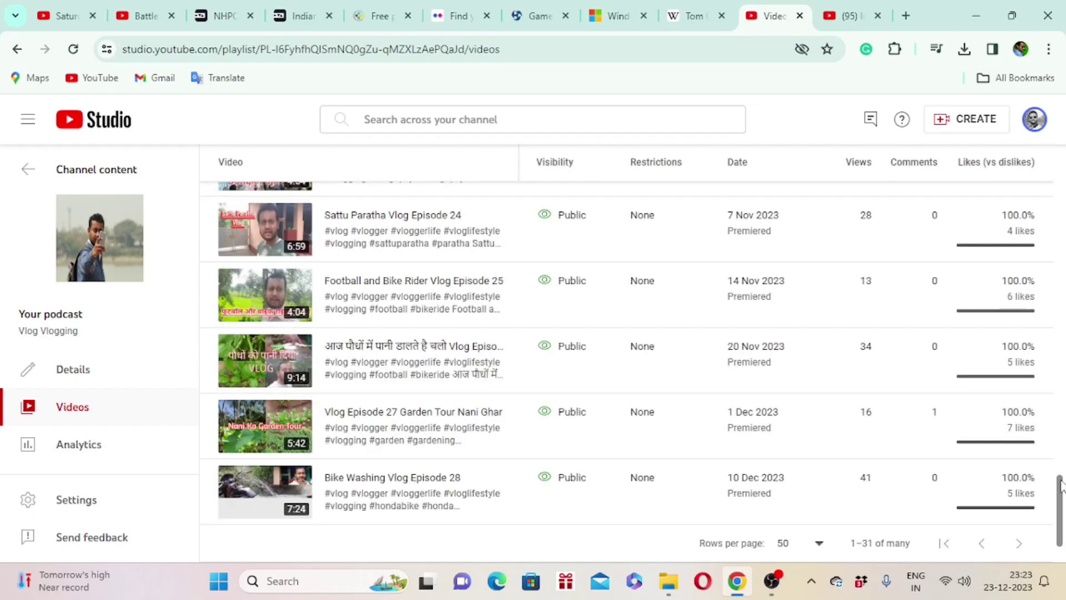
{"action": "left_click_drag", "start_coordinate": [1062, 486], "coordinate": [1062, 165]}
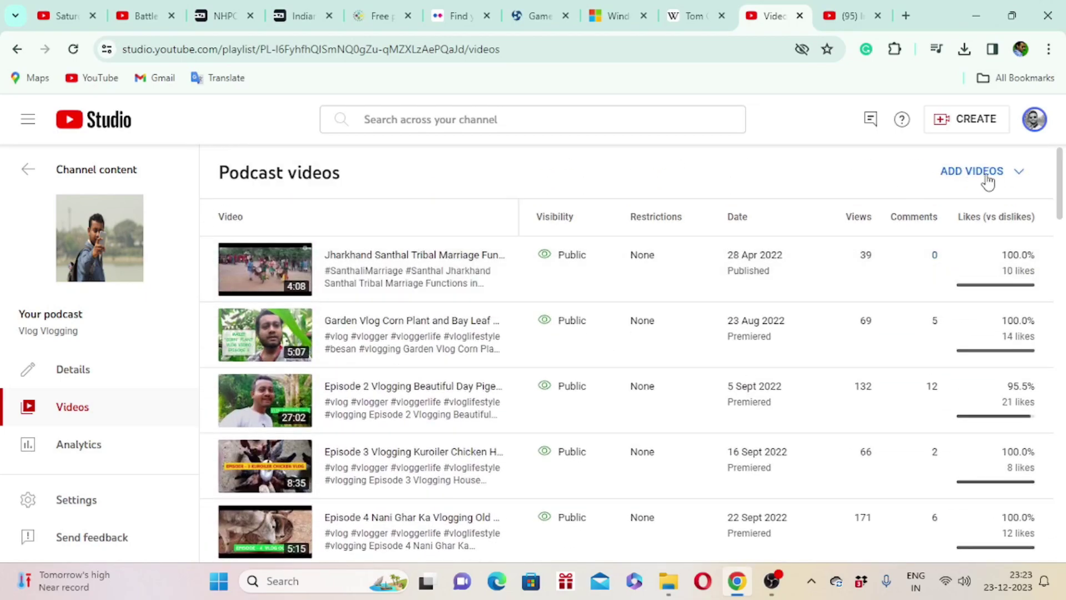
Check the options for adding videos to the podcast, and open the podcast's analytics overview.
{"action": "left_click", "coordinate": [1005, 177]}
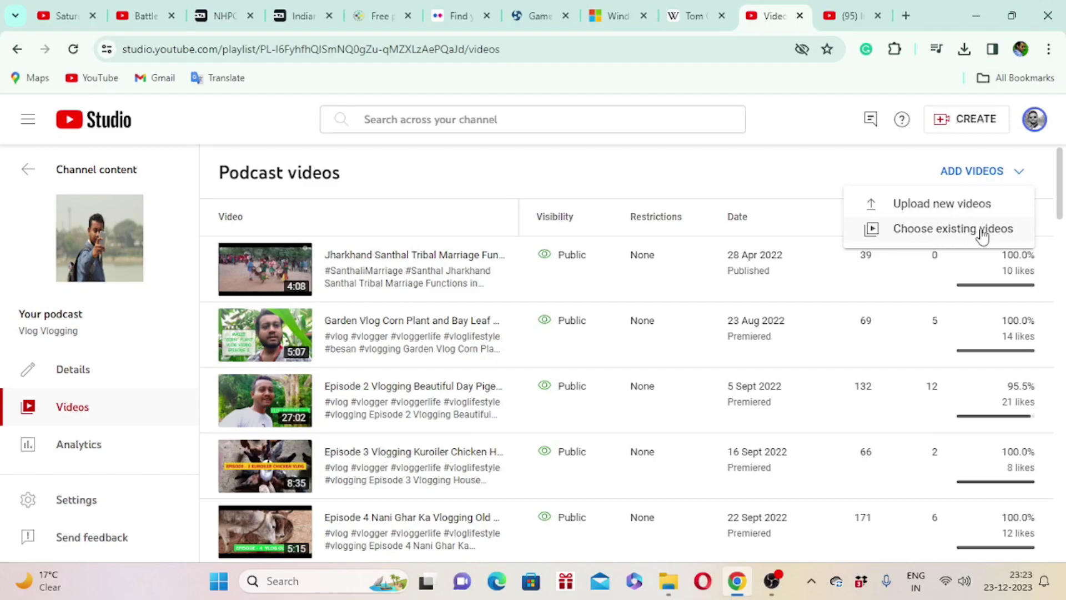
{"action": "left_click", "coordinate": [884, 156]}
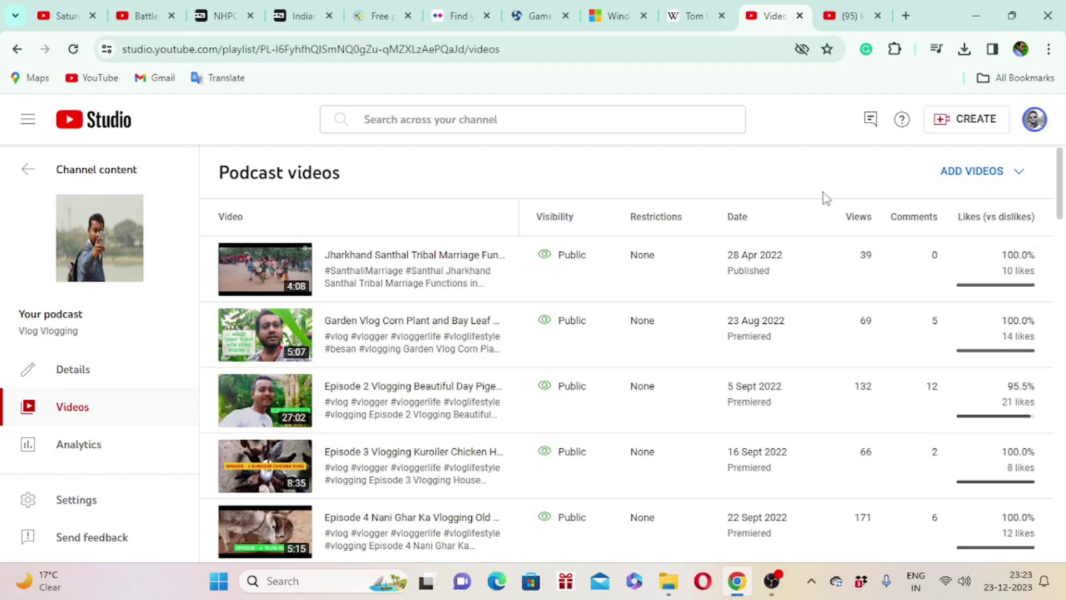
{"action": "left_click", "coordinate": [81, 458]}
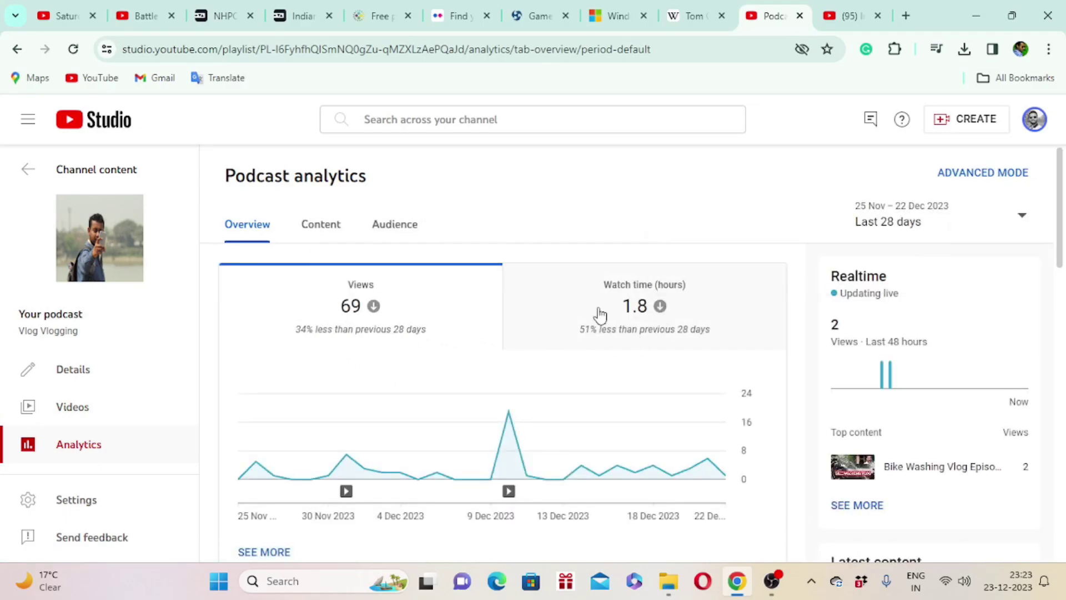
Chart the podcast's watch time in the analytics overview and review its top content for the last 28 days.
{"action": "left_click", "coordinate": [336, 343]}
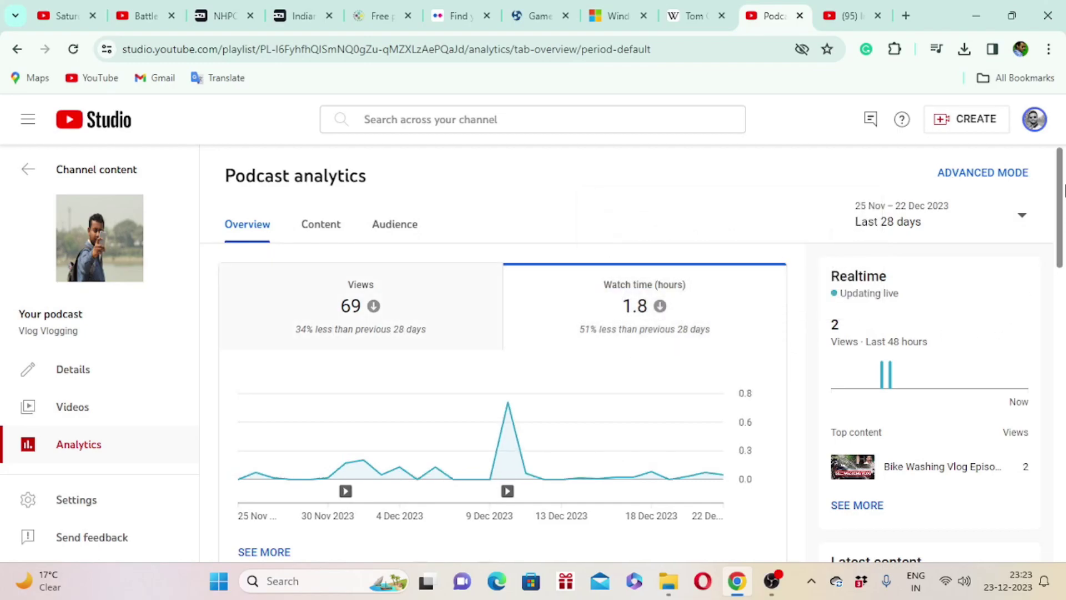
{"action": "left_click_drag", "start_coordinate": [1060, 194], "coordinate": [1059, 268]}
{"action": "scroll", "coordinate": [972, 333], "scroll_direction": "down", "scroll_amount": 4}
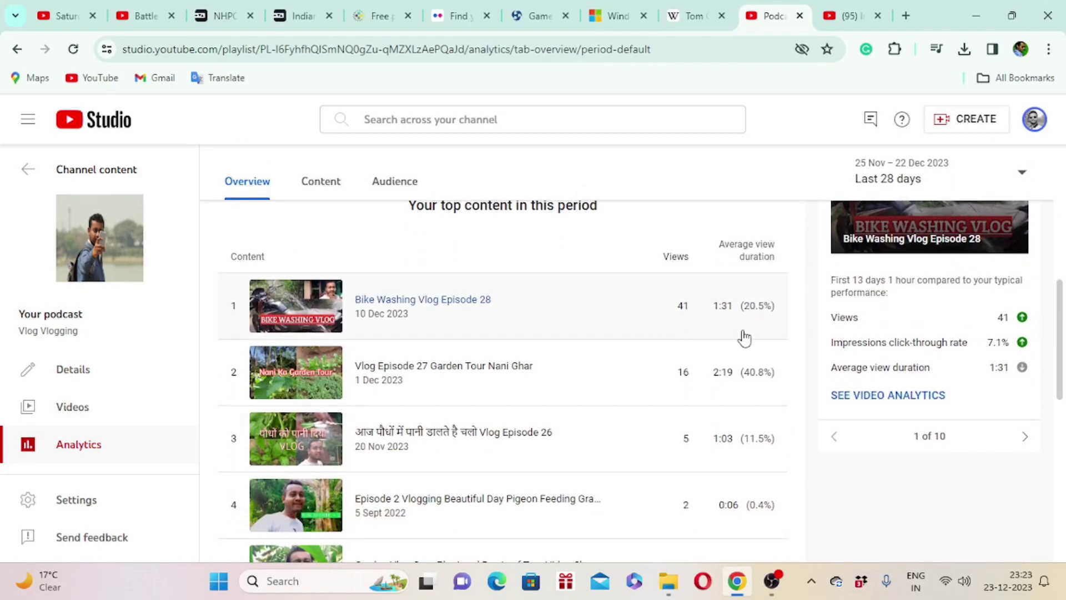
{"action": "scroll", "coordinate": [617, 380], "scroll_direction": "down", "scroll_amount": 5}
{"action": "scroll", "coordinate": [622, 382], "scroll_direction": "up", "scroll_amount": 5}
{"action": "left_click_drag", "start_coordinate": [1059, 288], "coordinate": [1059, 157]}
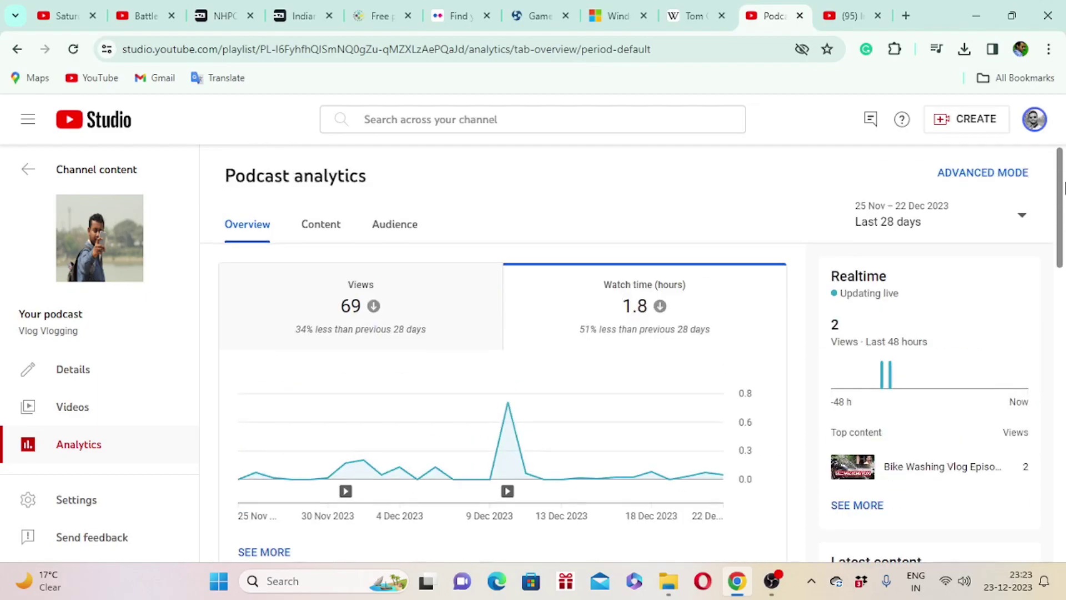
Open the podcast's content analytics and review the average view duration chart.
{"action": "left_click", "coordinate": [321, 225]}
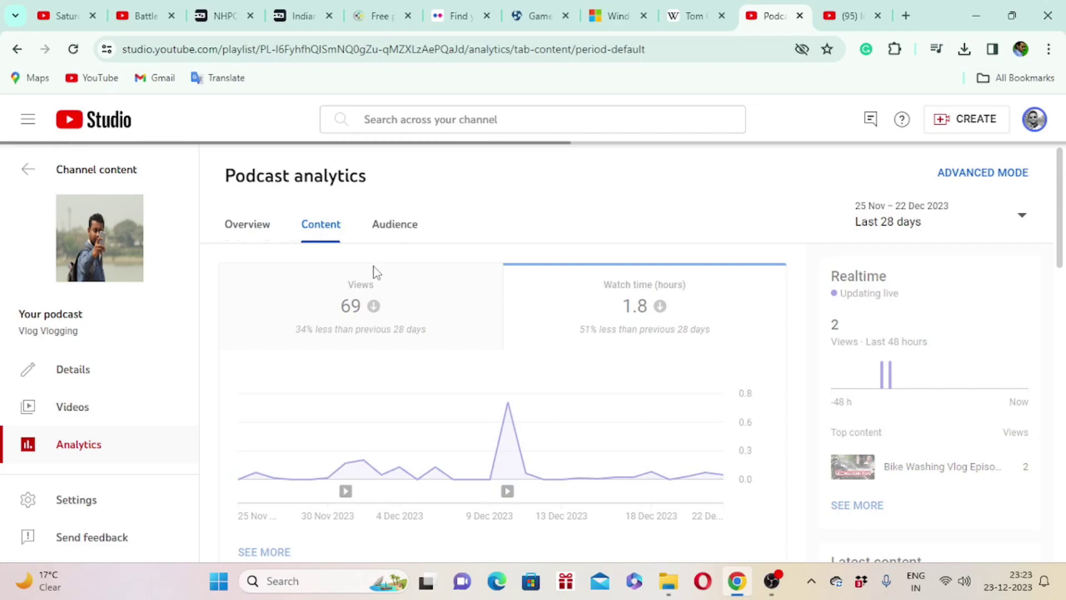
{"action": "left_click", "coordinate": [684, 311]}
{"action": "left_click", "coordinate": [556, 326]}
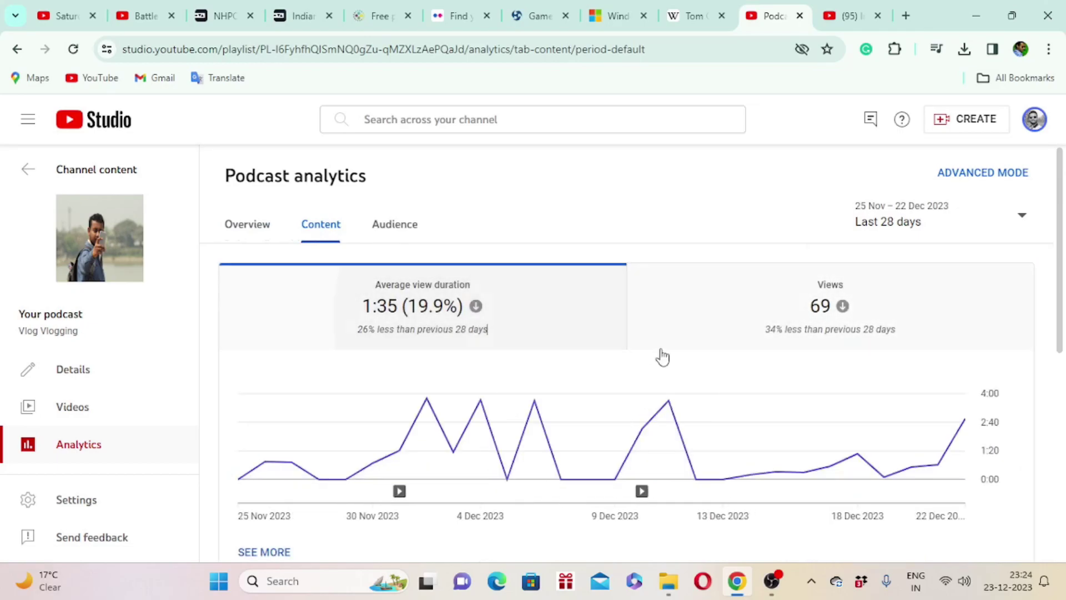
{"action": "scroll", "coordinate": [673, 361], "scroll_direction": "down", "scroll_amount": 6}
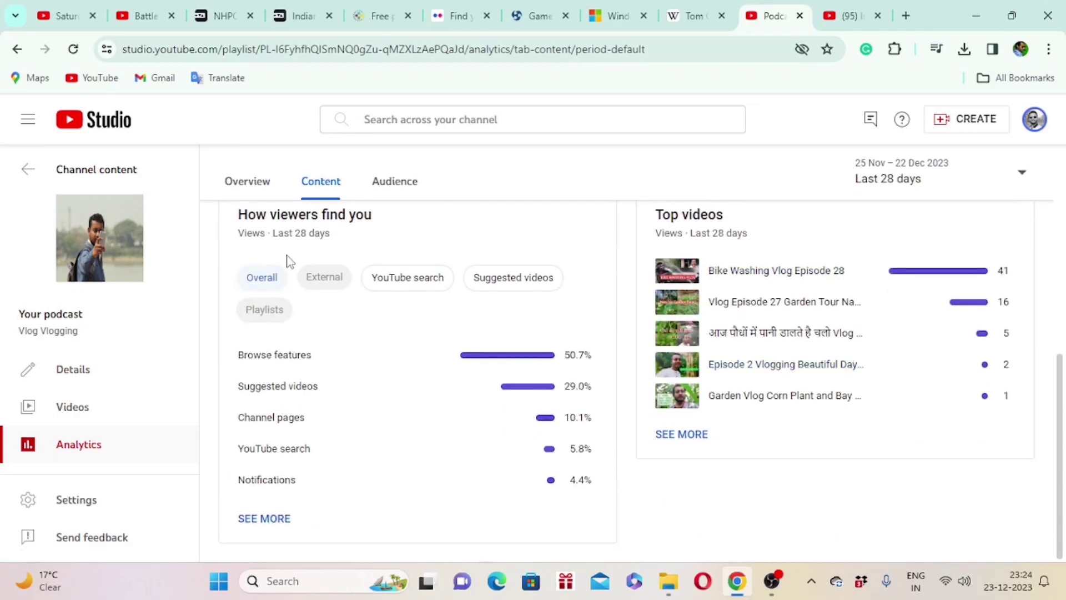
Compare how viewers find the podcast through YouTube search, suggested videos and overall, and check its top videos.
{"action": "left_click", "coordinate": [405, 277]}
{"action": "left_click", "coordinate": [504, 359]}
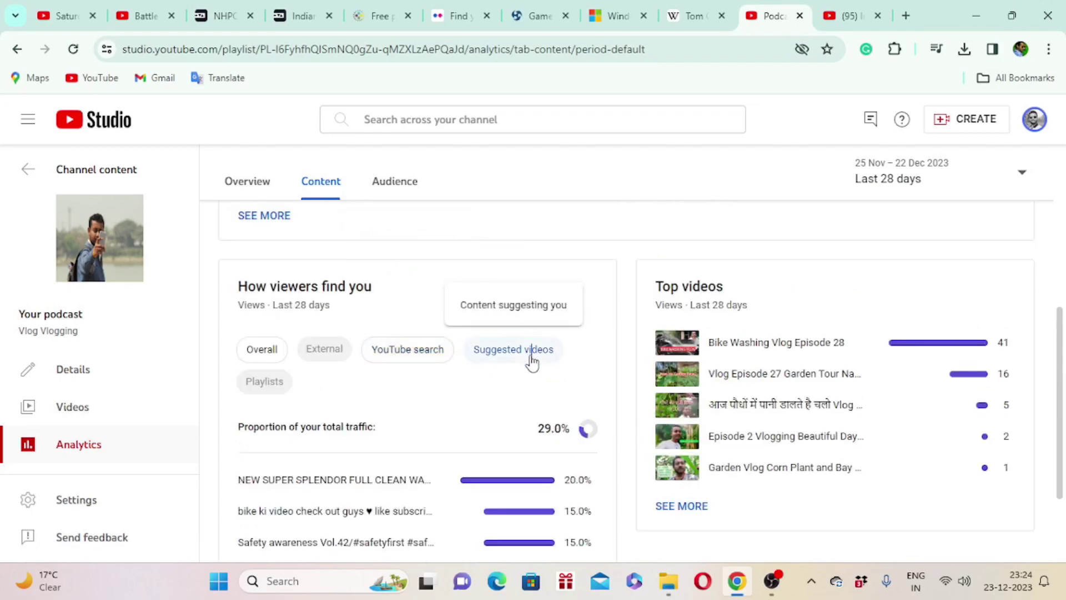
{"action": "scroll", "coordinate": [451, 393], "scroll_direction": "down", "scroll_amount": 2}
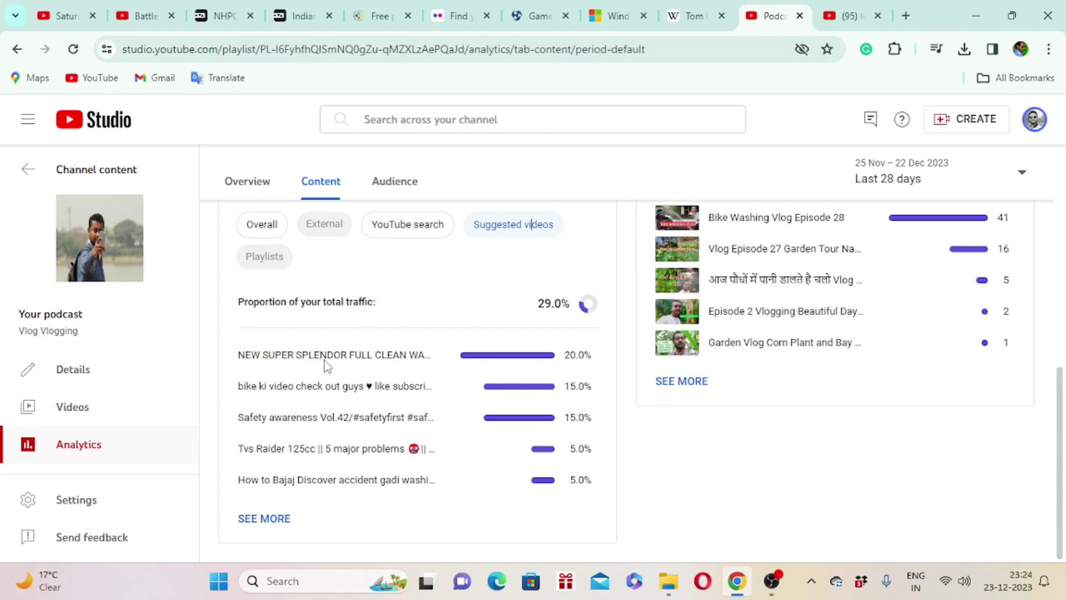
{"action": "scroll", "coordinate": [269, 344], "scroll_direction": "up", "scroll_amount": 5}
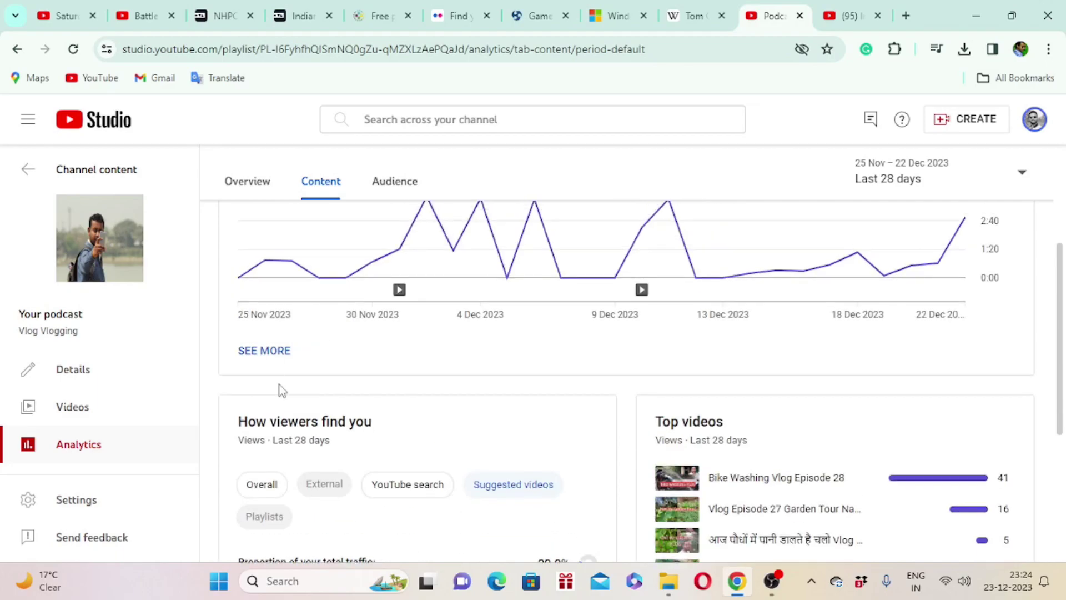
{"action": "left_click", "coordinate": [262, 483]}
{"action": "scroll", "coordinate": [488, 445], "scroll_direction": "down", "scroll_amount": 4}
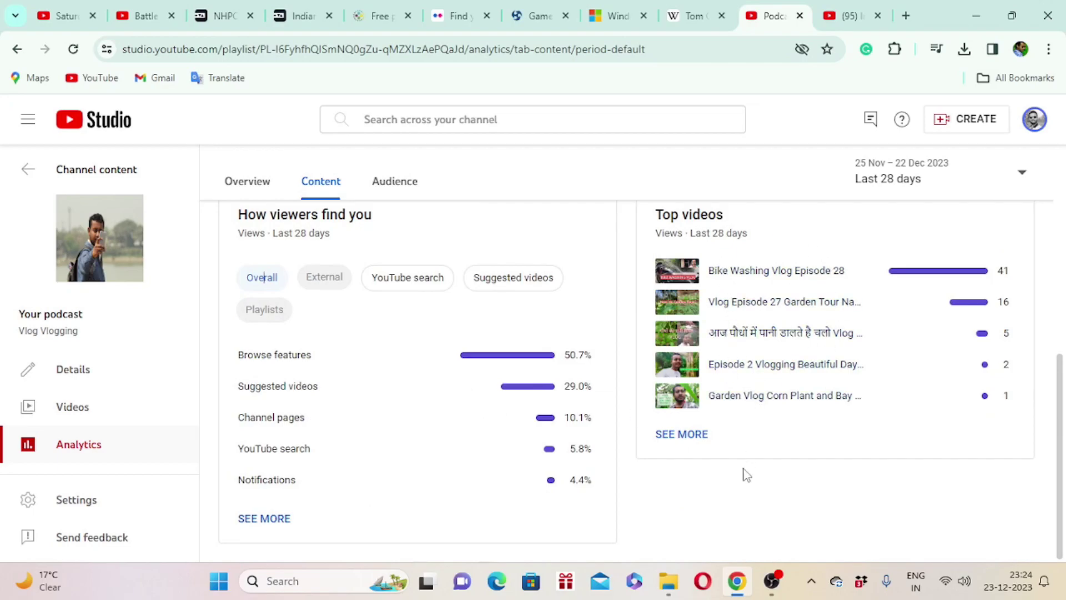
{"action": "scroll", "coordinate": [792, 428], "scroll_direction": "up", "scroll_amount": 5}
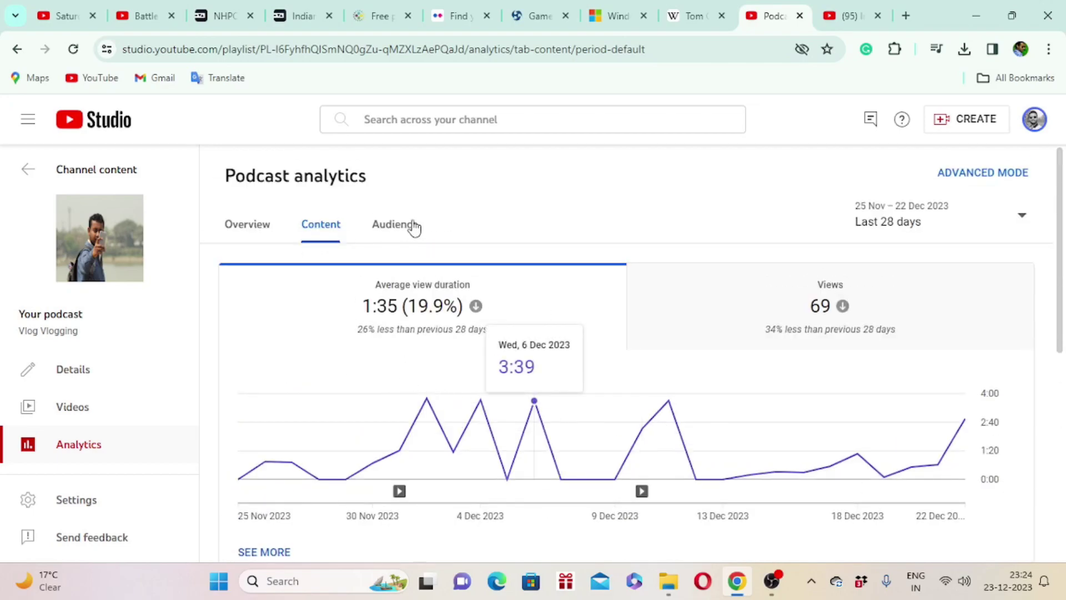
Open the podcast's audience analytics and review returning viewers, unique viewers, subscribers, top geographies and watch time from subscribers.
{"action": "left_click", "coordinate": [395, 224]}
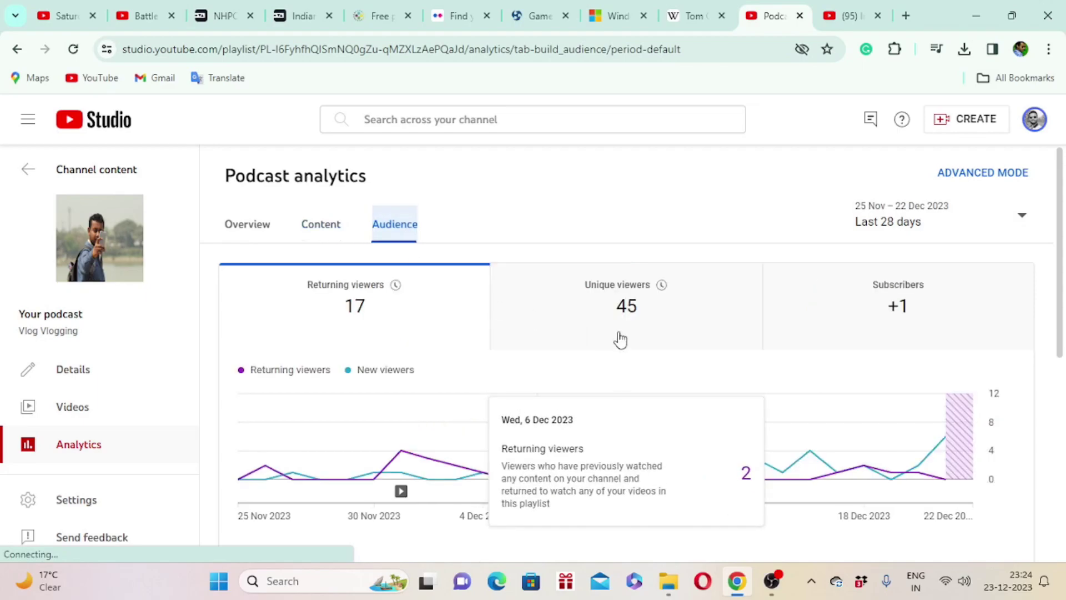
{"action": "left_click", "coordinate": [718, 326]}
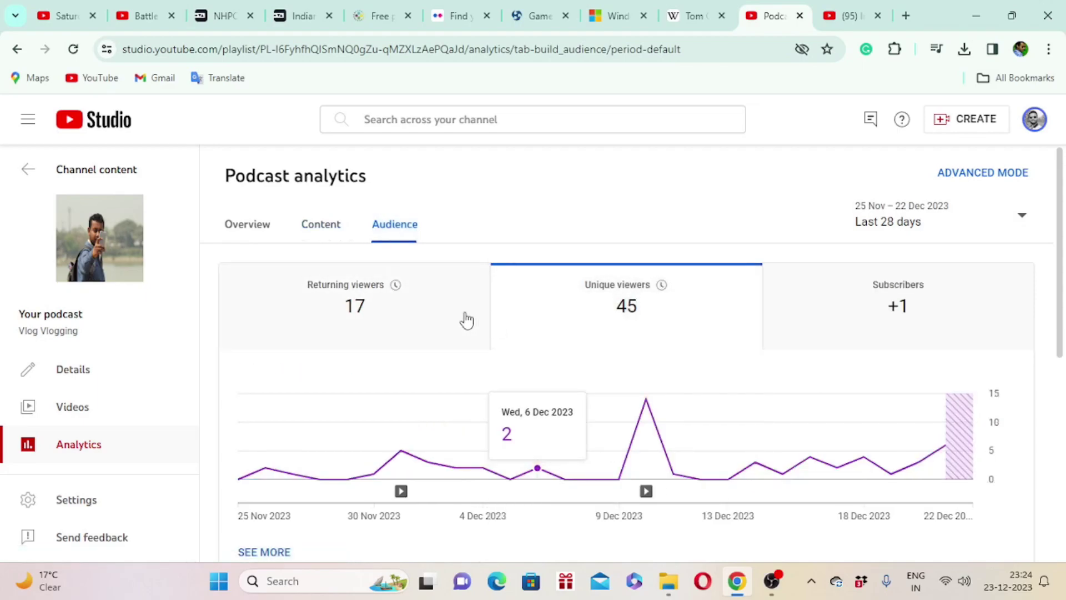
{"action": "left_click", "coordinate": [347, 308]}
{"action": "left_click", "coordinate": [722, 306]}
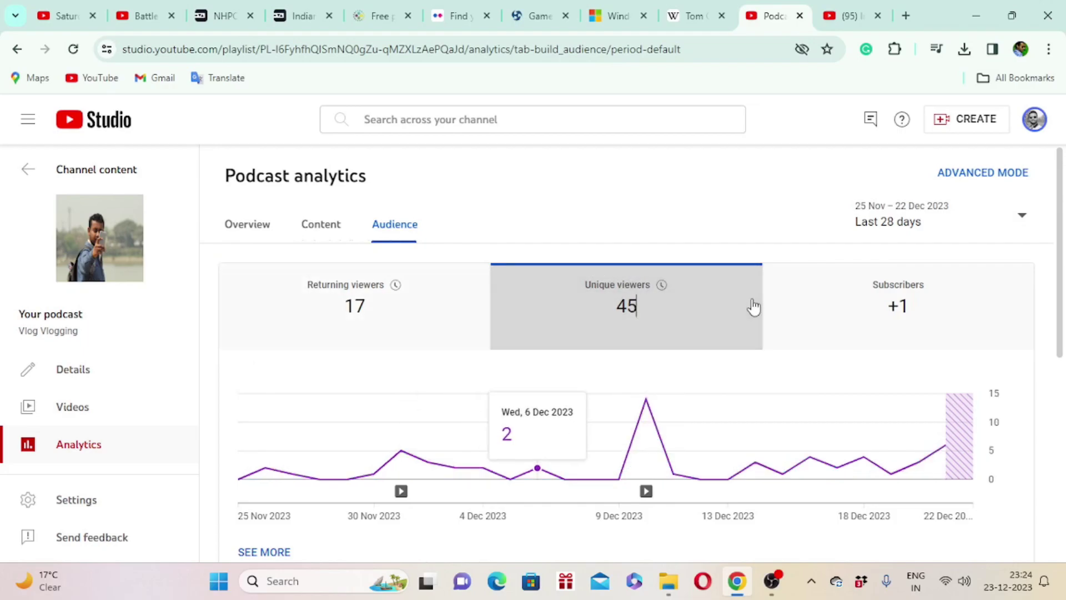
{"action": "left_click", "coordinate": [888, 305]}
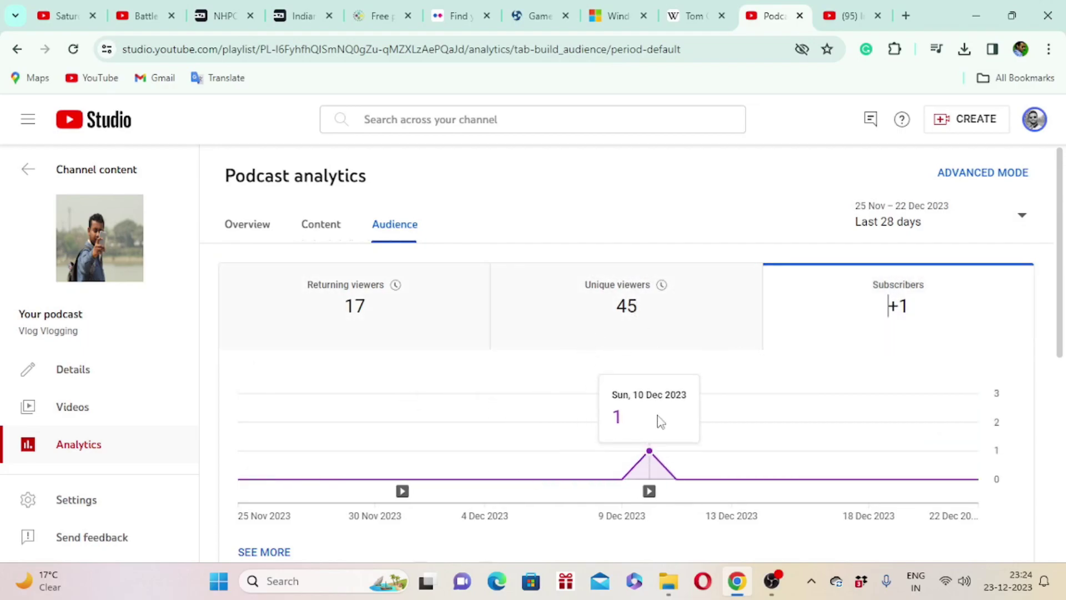
{"action": "scroll", "coordinate": [546, 432], "scroll_direction": "down", "scroll_amount": 5}
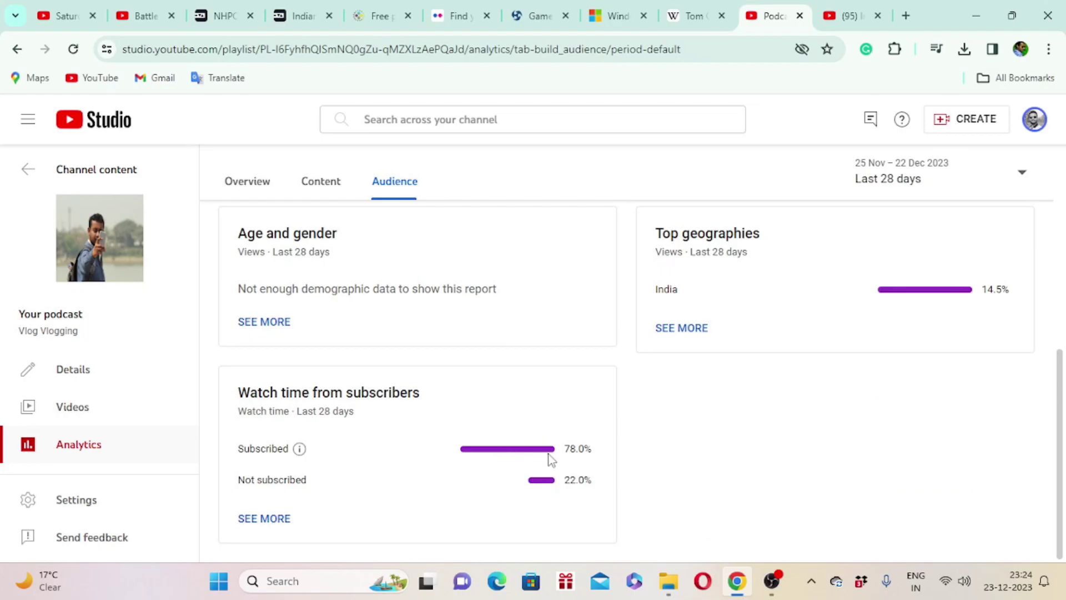
{"action": "scroll", "coordinate": [522, 457], "scroll_direction": "up", "scroll_amount": 5}
Look through the podcast's analytics overview and top content once more, and return to the channel's podcast list.
{"action": "left_click", "coordinate": [257, 230]}
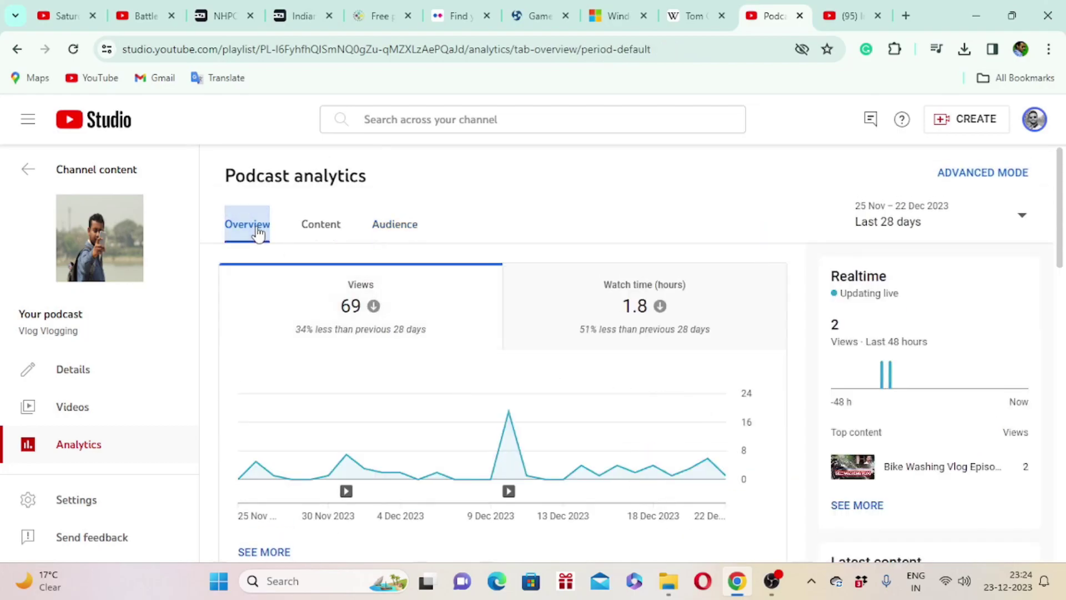
{"action": "scroll", "coordinate": [450, 433], "scroll_direction": "down", "scroll_amount": 10}
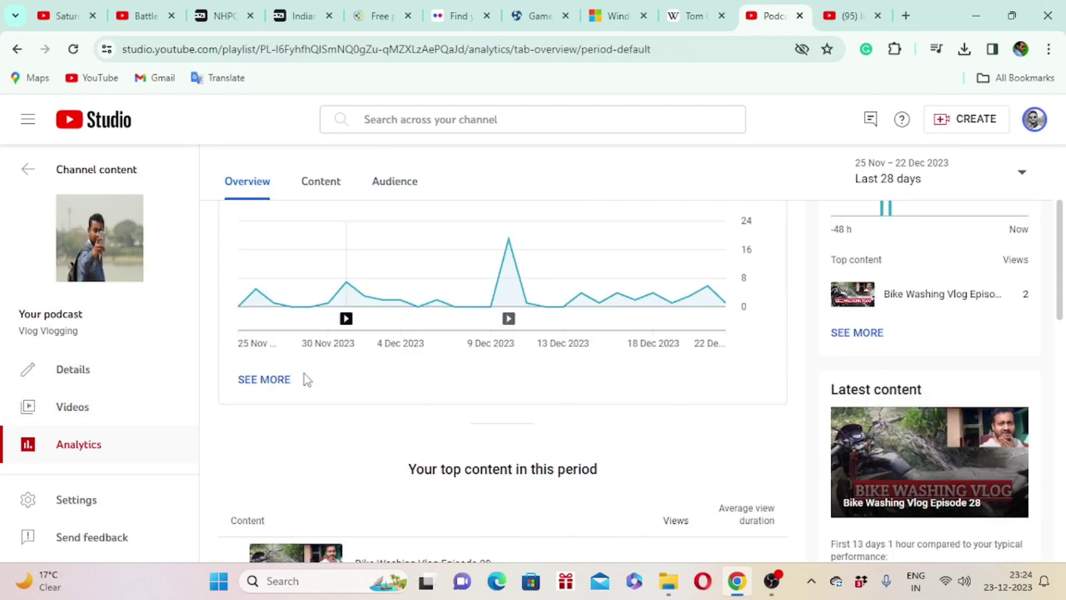
{"action": "scroll", "coordinate": [761, 447], "scroll_direction": "up", "scroll_amount": 3}
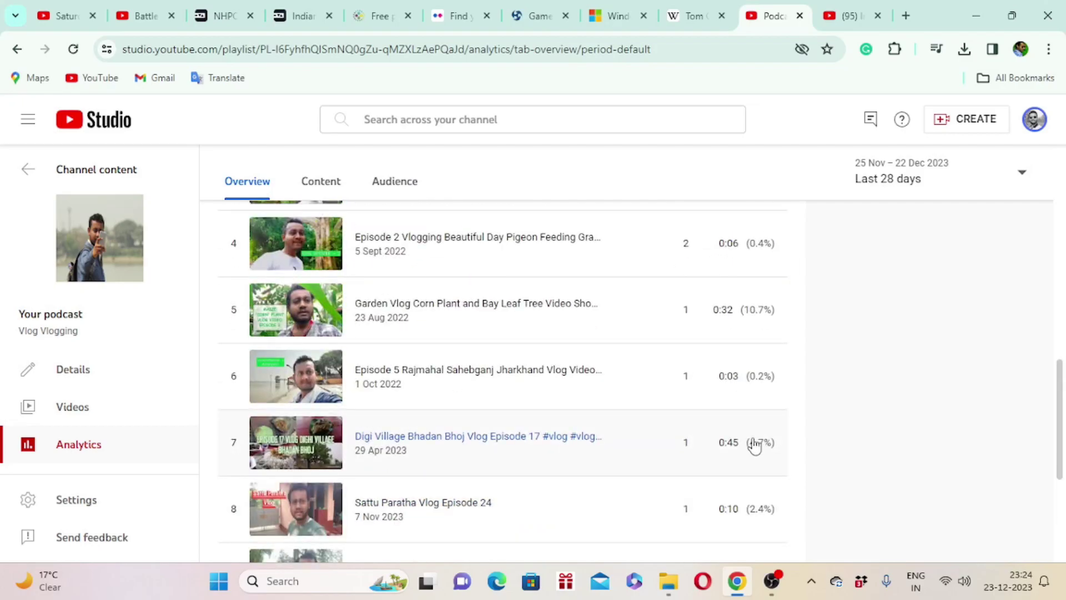
{"action": "scroll", "coordinate": [754, 444], "scroll_direction": "up", "scroll_amount": 7}
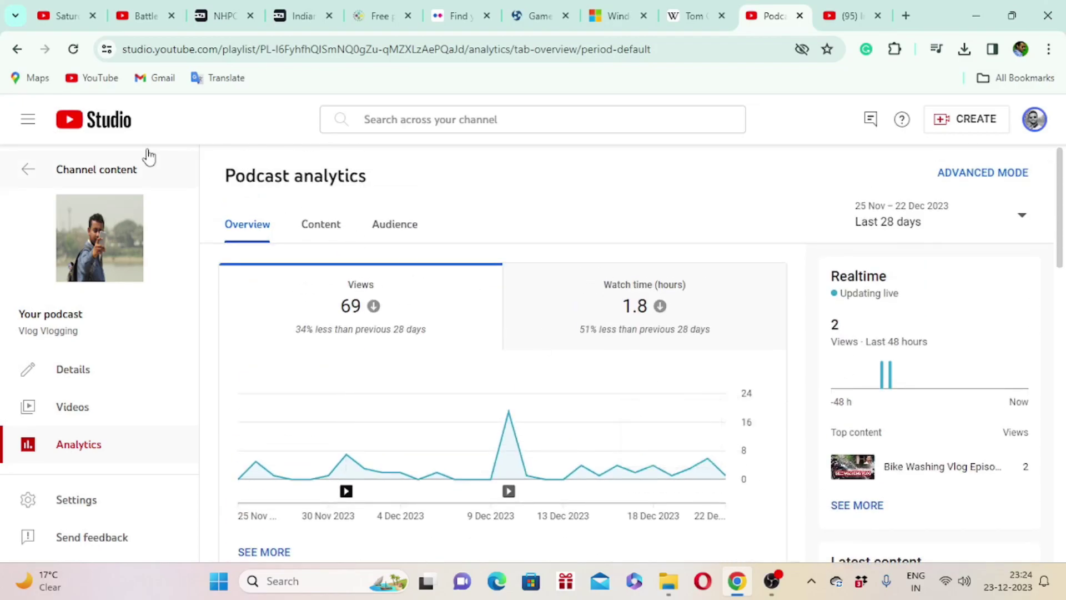
{"action": "left_click", "coordinate": [64, 177]}
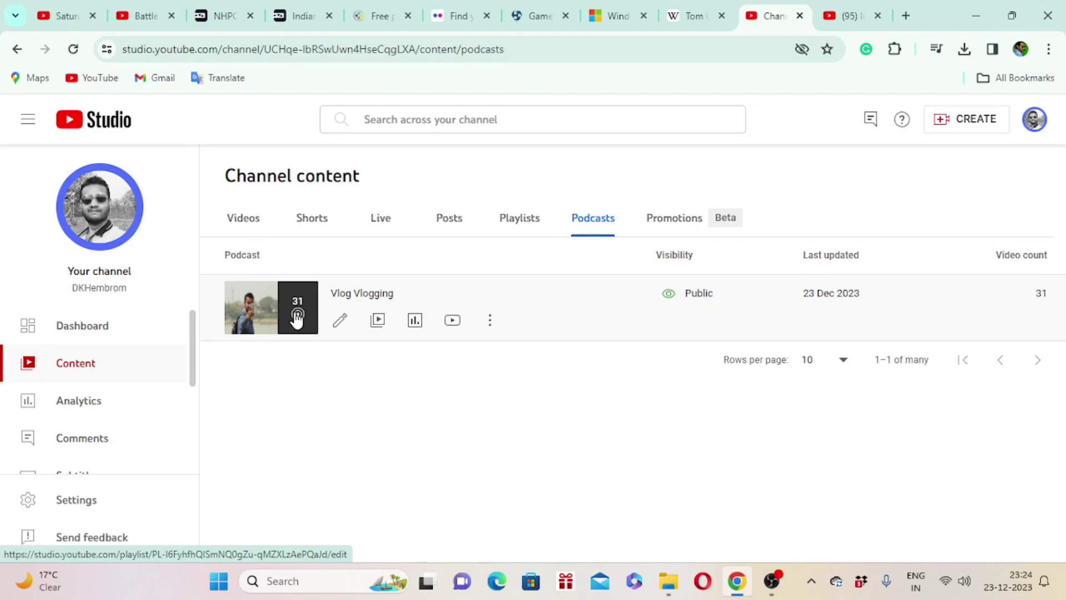
Open the Vlog Vlogging podcast's details from its thumbnail and from its edit option, returning to the podcast list each time.
{"action": "left_click", "coordinate": [297, 317]}
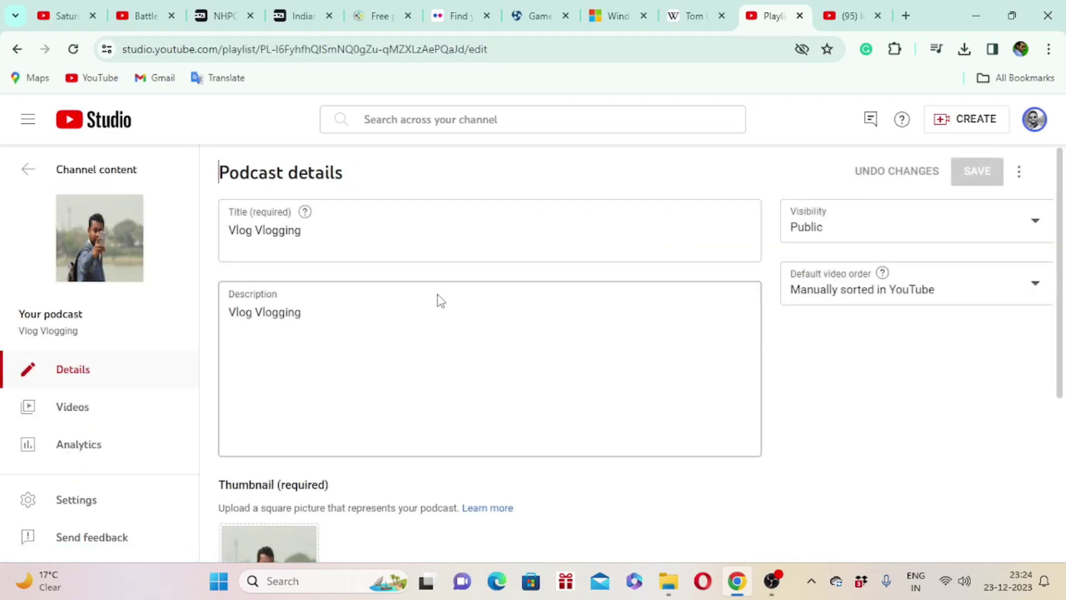
{"action": "left_click", "coordinate": [25, 170]}
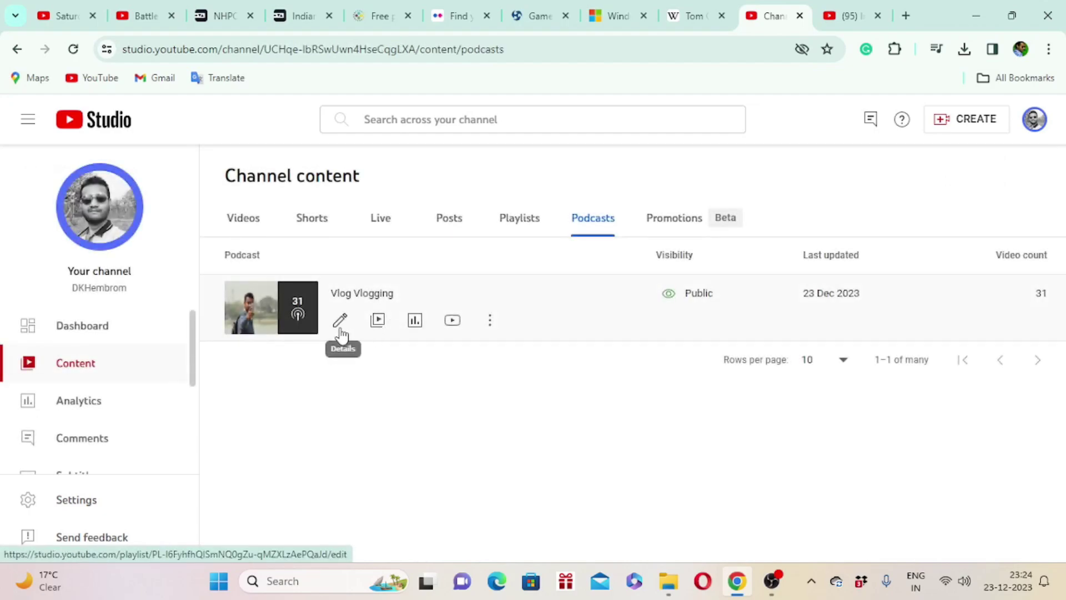
{"action": "left_click", "coordinate": [340, 328]}
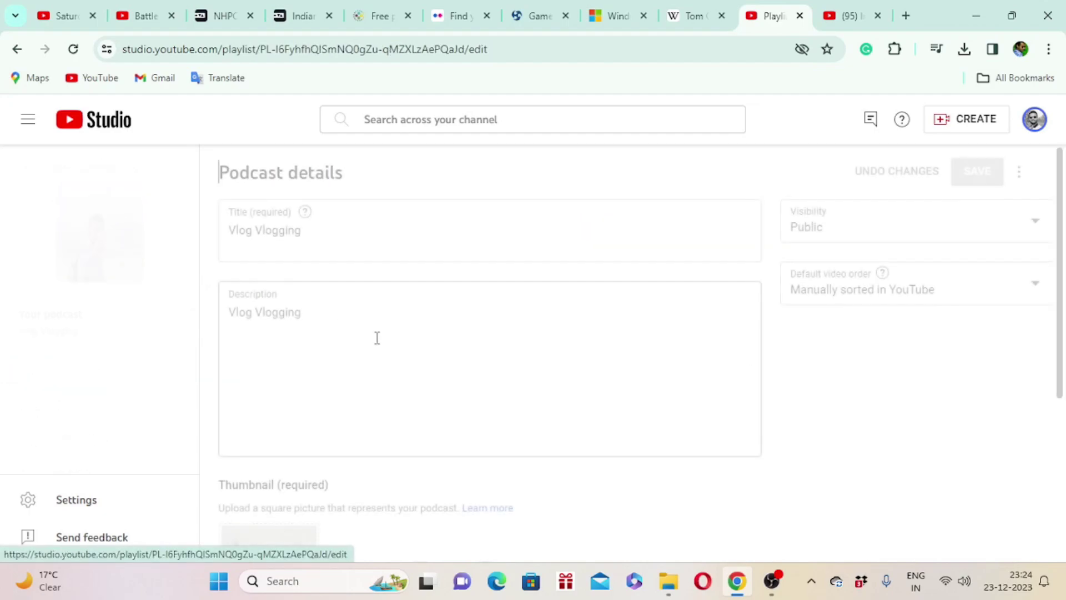
{"action": "left_click", "coordinate": [25, 169]}
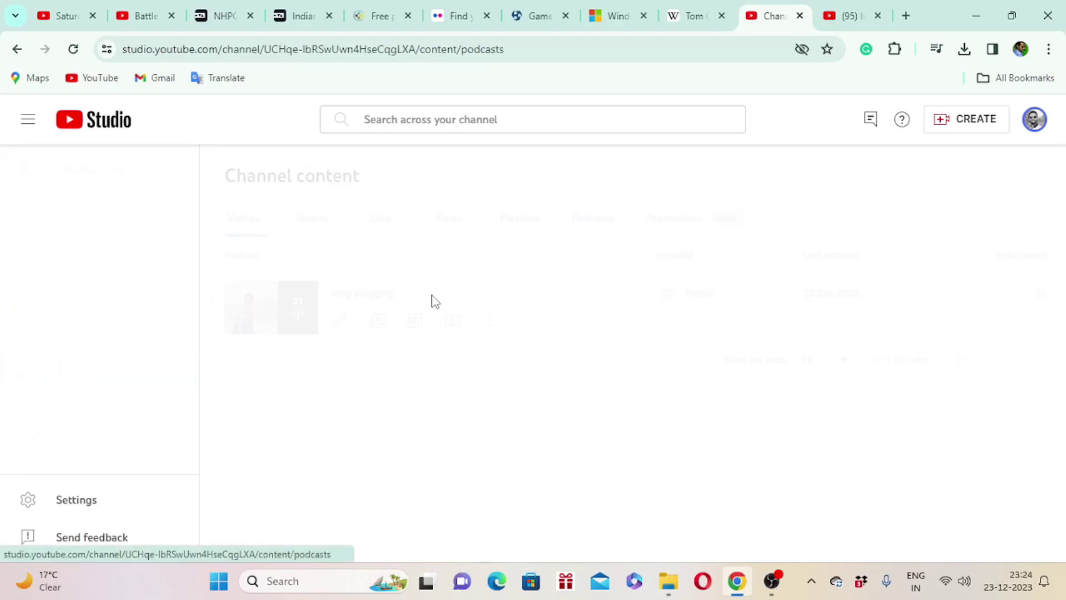
View the podcast's video list and its analytics from the podcast list, returning to the list after each.
{"action": "left_click", "coordinate": [378, 321]}
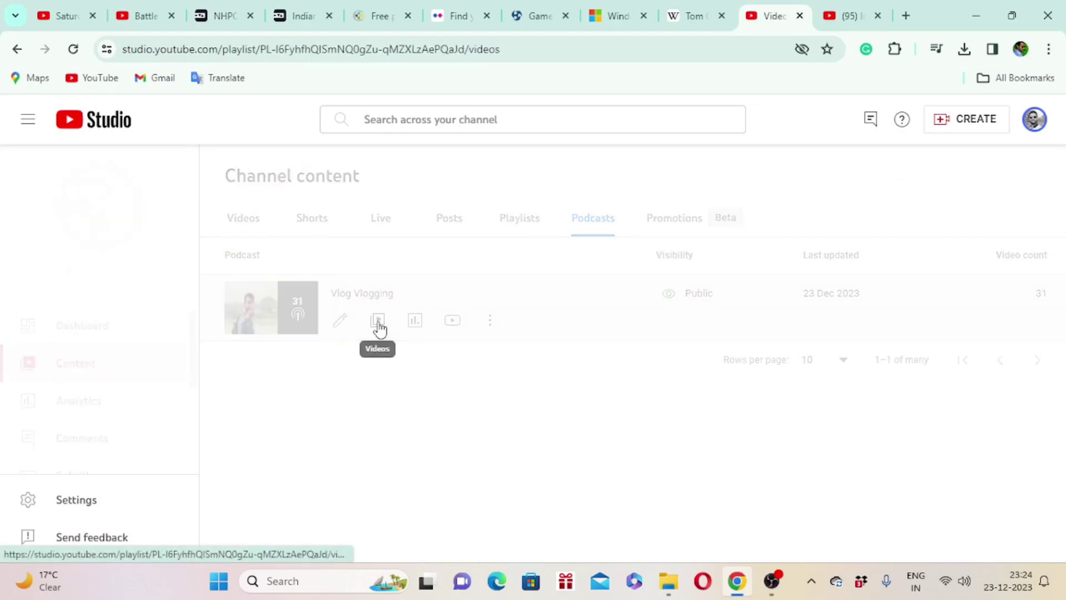
{"action": "scroll", "coordinate": [583, 294], "scroll_direction": "down", "scroll_amount": 5}
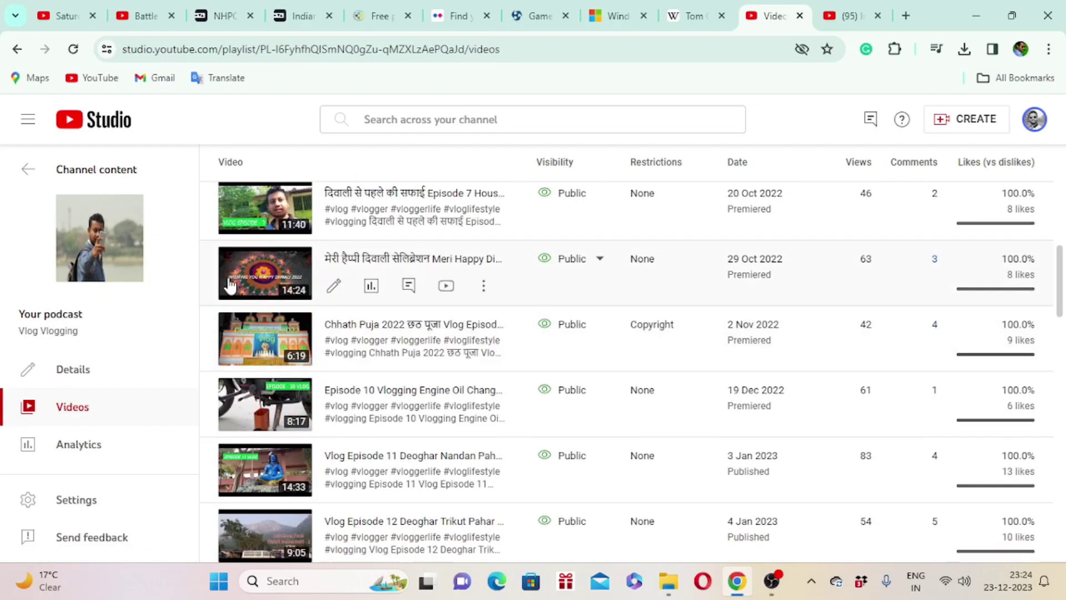
{"action": "left_click", "coordinate": [28, 170]}
{"action": "mouse_move", "coordinate": [430, 325]}
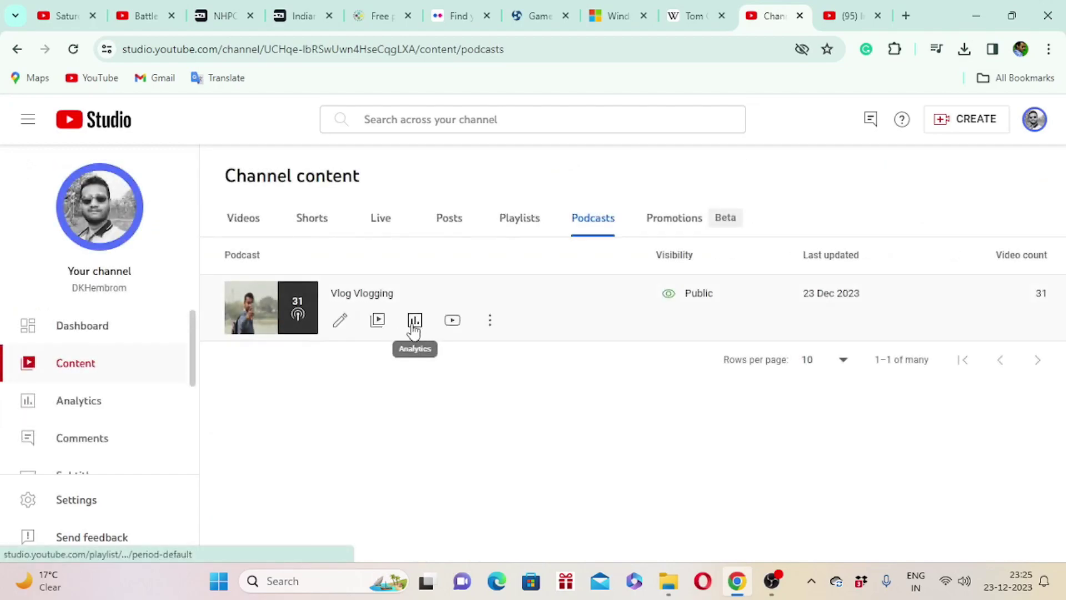
{"action": "left_click", "coordinate": [414, 320]}
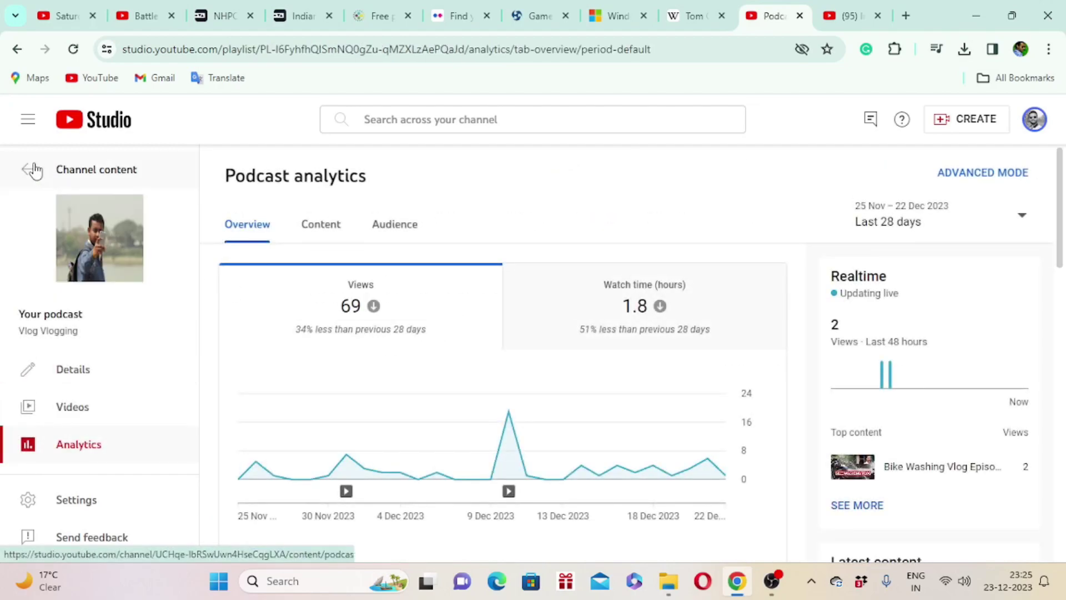
{"action": "left_click", "coordinate": [28, 170]}
Open the Vlog Vlogging podcast on YouTube and look through its episodes in the playlist.
{"action": "mouse_move", "coordinate": [445, 327]}
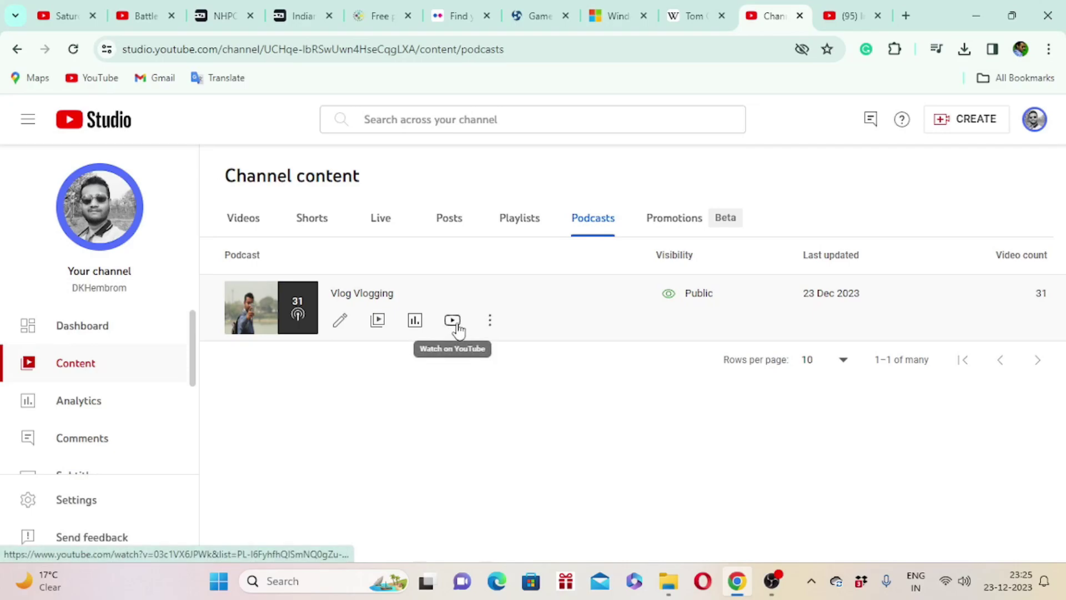
{"action": "left_click", "coordinate": [452, 321]}
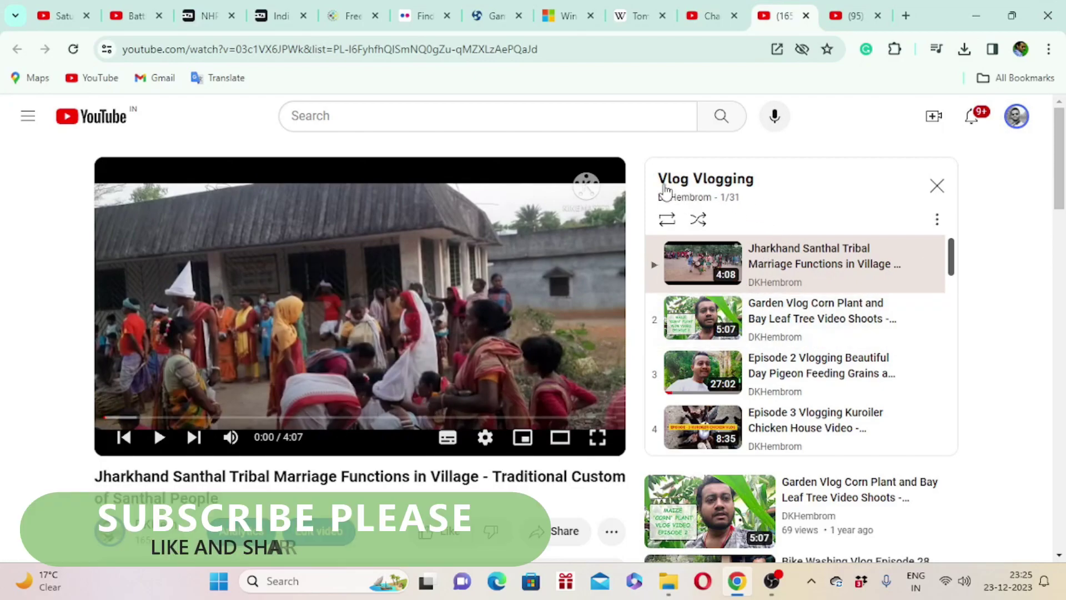
{"action": "scroll", "coordinate": [889, 316], "scroll_direction": "down", "scroll_amount": 5}
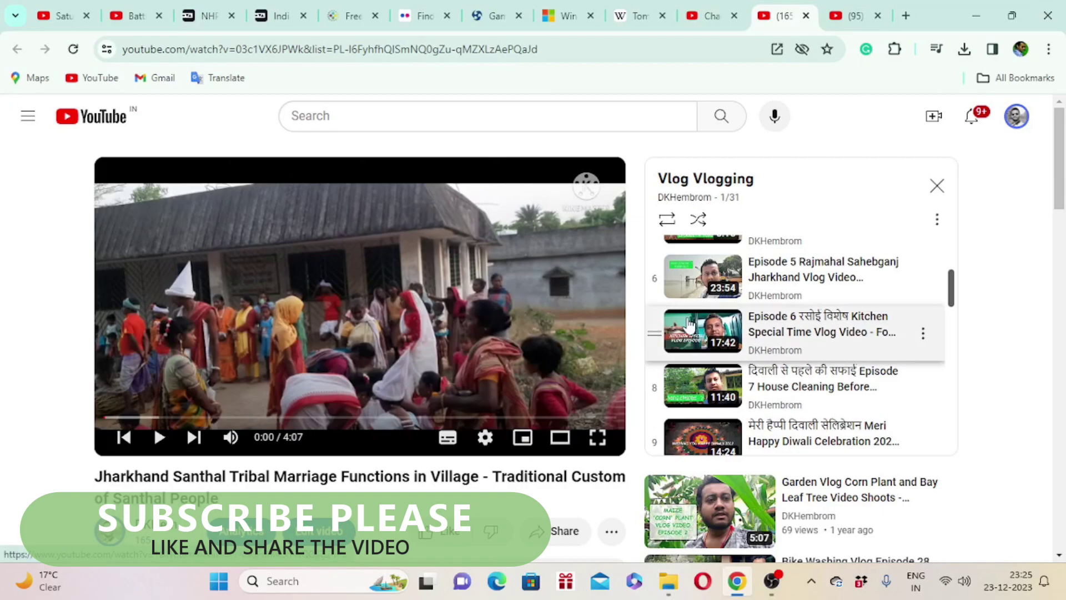
{"action": "scroll", "coordinate": [702, 320], "scroll_direction": "down", "scroll_amount": 4}
Expand the playing video's full description and examine its podcast section and the remaining channel information.
{"action": "scroll", "coordinate": [612, 345], "scroll_direction": "down", "scroll_amount": 5}
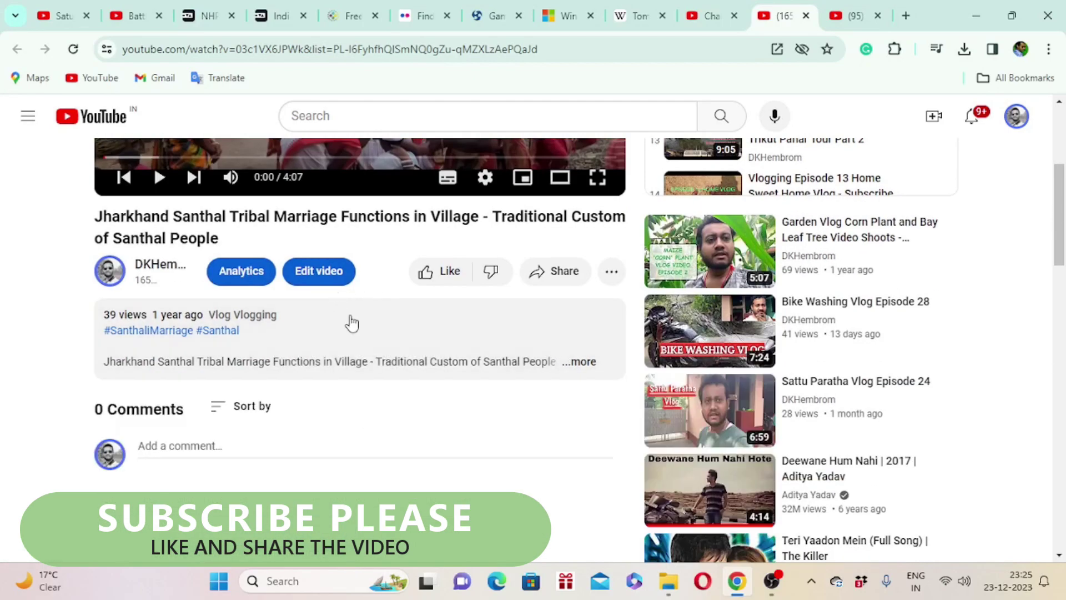
{"action": "left_click", "coordinate": [591, 363]}
{"action": "scroll", "coordinate": [555, 354], "scroll_direction": "down", "scroll_amount": 5}
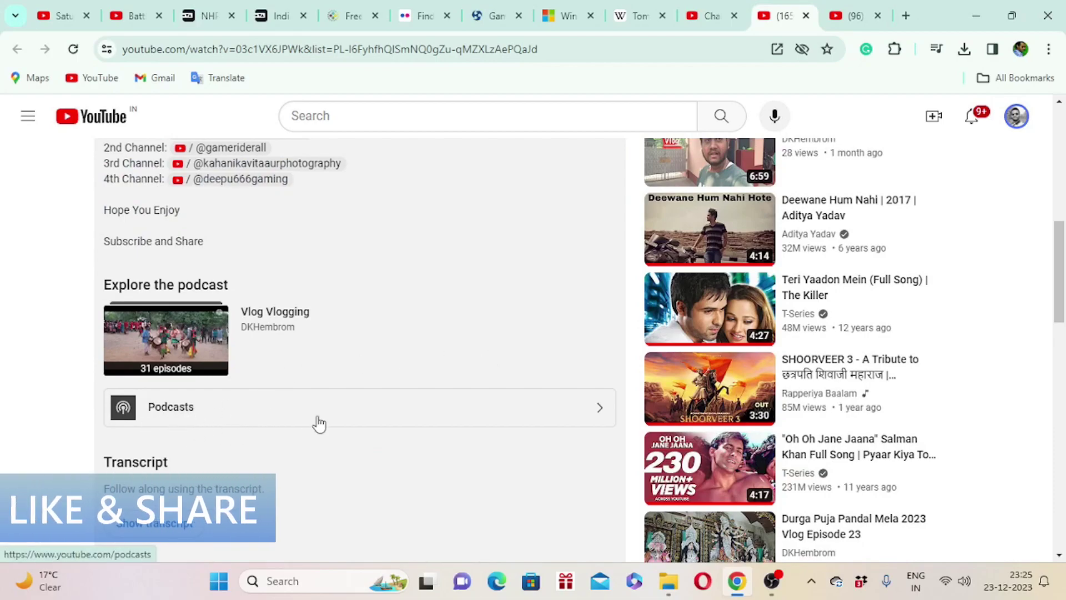
{"action": "scroll", "coordinate": [328, 424], "scroll_direction": "down", "scroll_amount": 5}
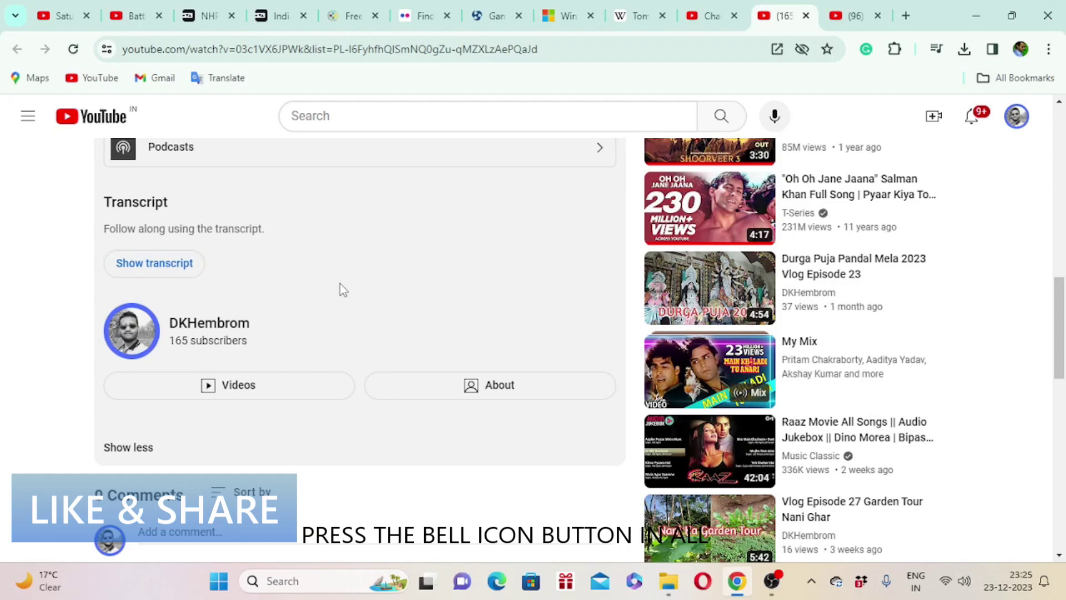
Open YouTube's Podcasts page from the video description's podcast section and look through its popular, recommended, live and topic sections.
{"action": "scroll", "coordinate": [220, 320], "scroll_direction": "up", "scroll_amount": 5}
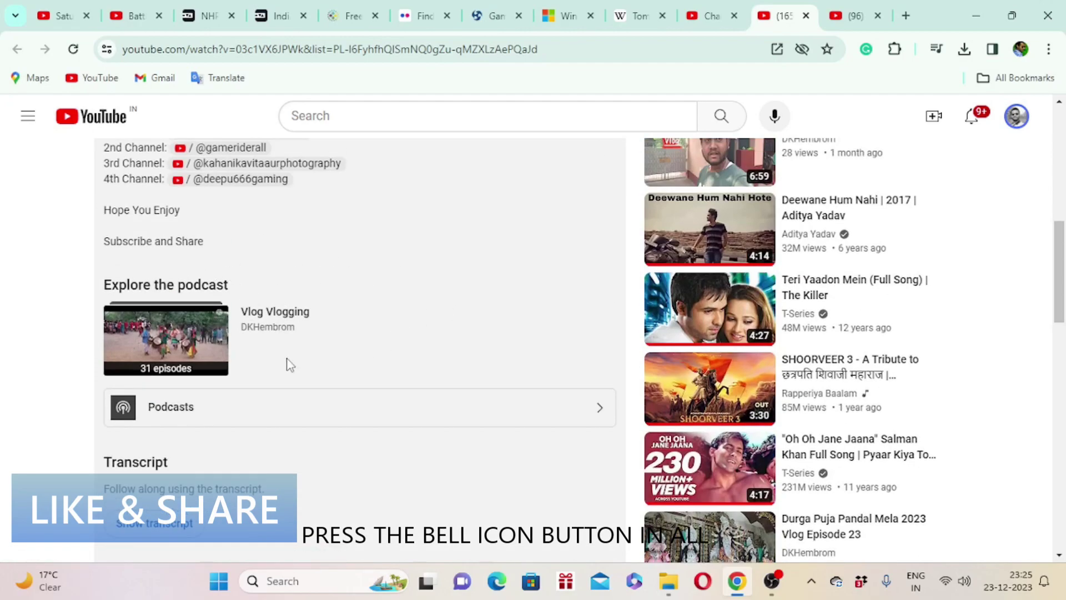
{"action": "mouse_move", "coordinate": [302, 333]}
{"action": "left_mouse_down"}
{"action": "mouse_move", "coordinate": [237, 335]}
{"action": "mouse_move", "coordinate": [309, 316]}
{"action": "left_mouse_up"}
{"action": "left_click", "coordinate": [343, 357]}
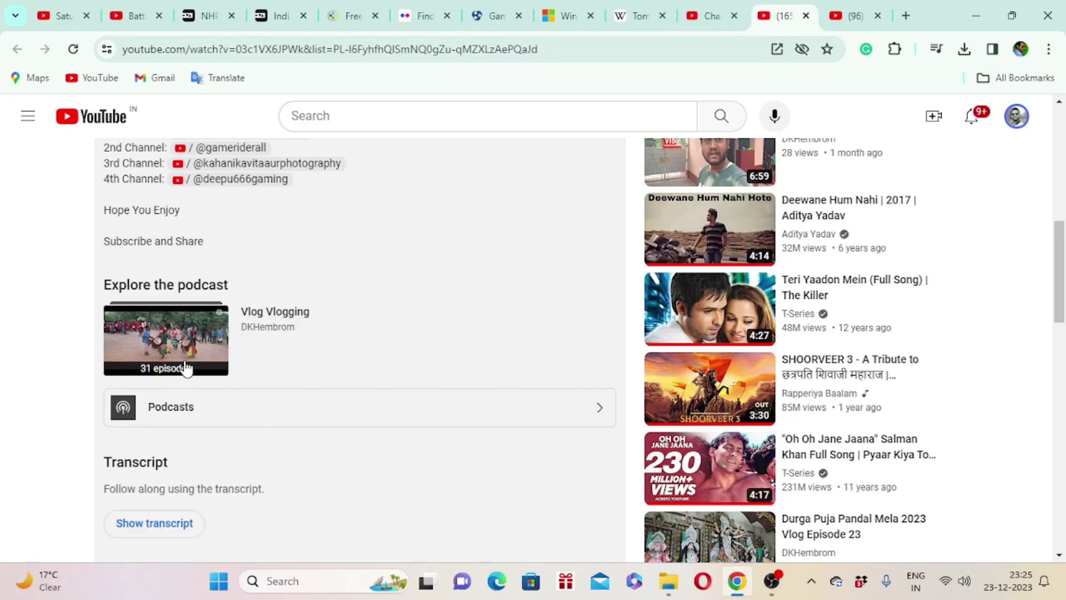
{"action": "left_click", "coordinate": [597, 424]}
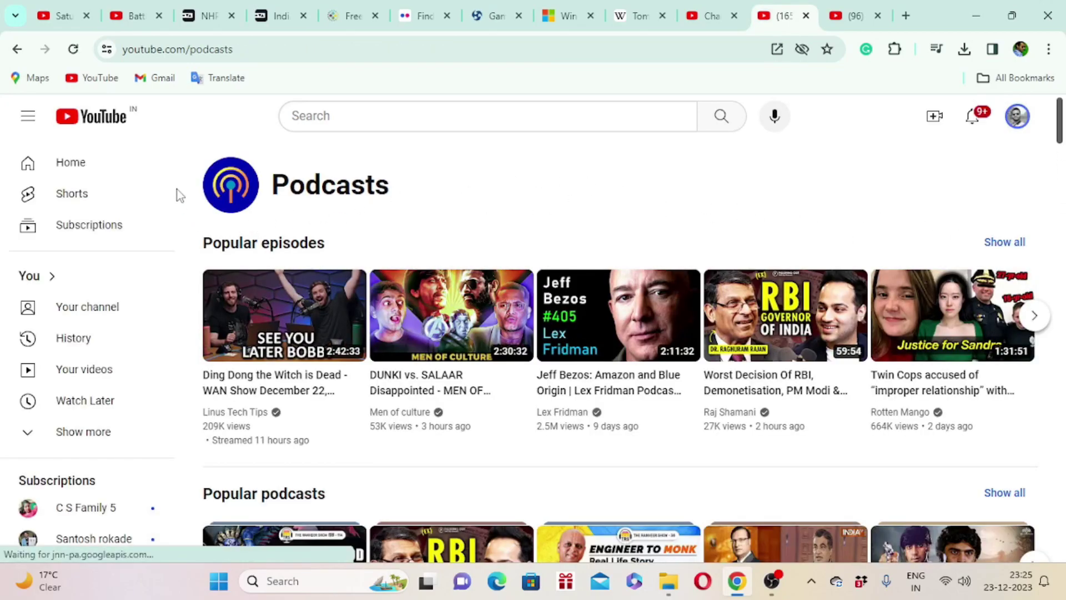
{"action": "scroll", "coordinate": [426, 301], "scroll_direction": "down", "scroll_amount": 4}
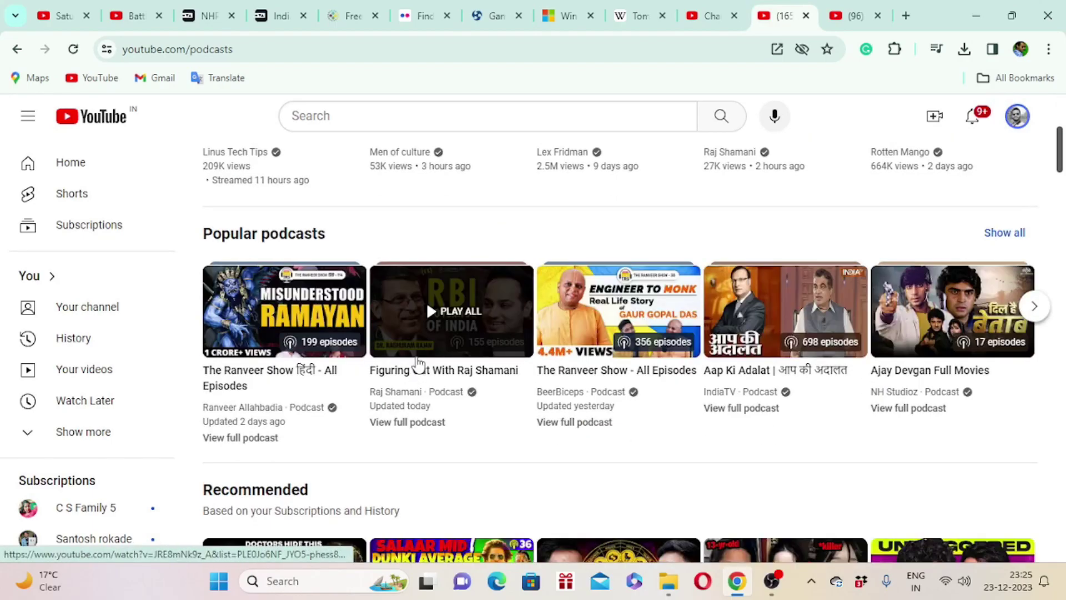
{"action": "scroll", "coordinate": [811, 339], "scroll_direction": "down", "scroll_amount": 4}
{"action": "scroll", "coordinate": [444, 355], "scroll_direction": "down", "scroll_amount": 8}
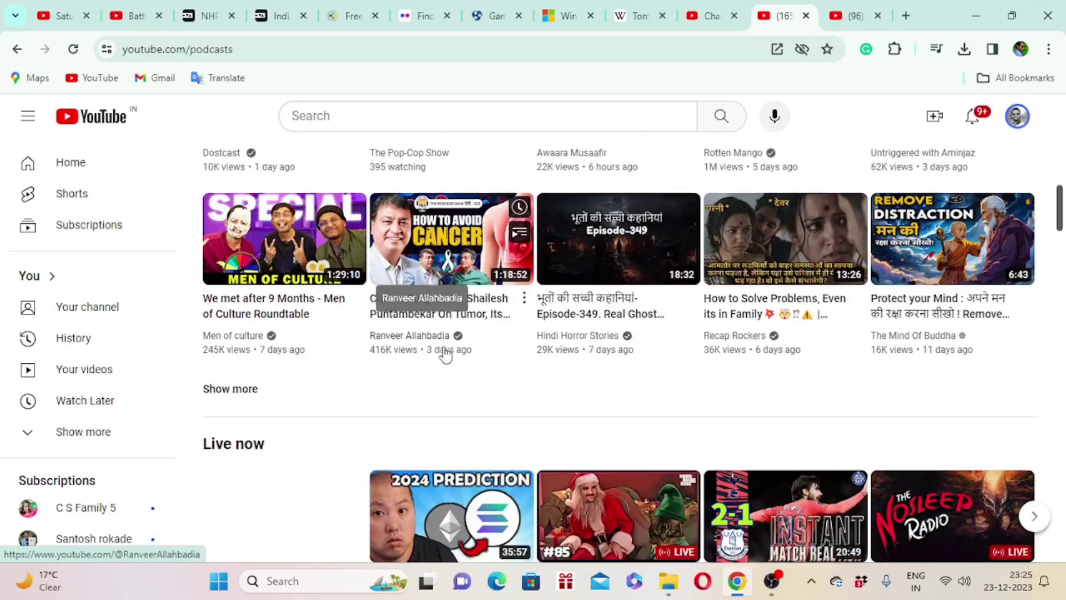
{"action": "scroll", "coordinate": [341, 345], "scroll_direction": "down", "scroll_amount": 8}
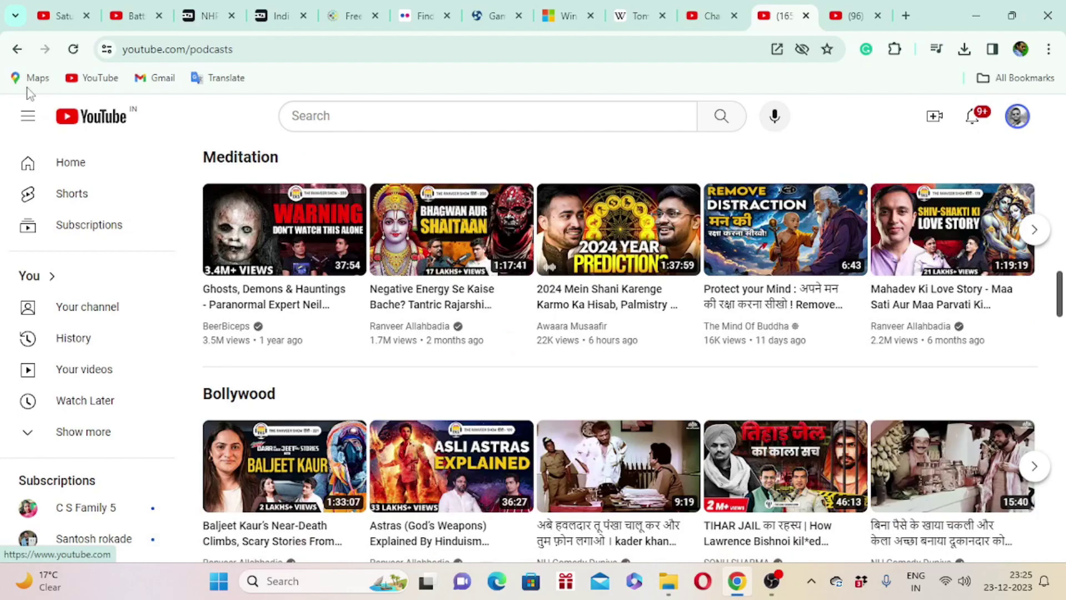
Return to the video, pause and close it, and copy the Vlog Vlogging podcast's shareable link in YouTube Studio.
{"action": "left_click", "coordinate": [17, 51]}
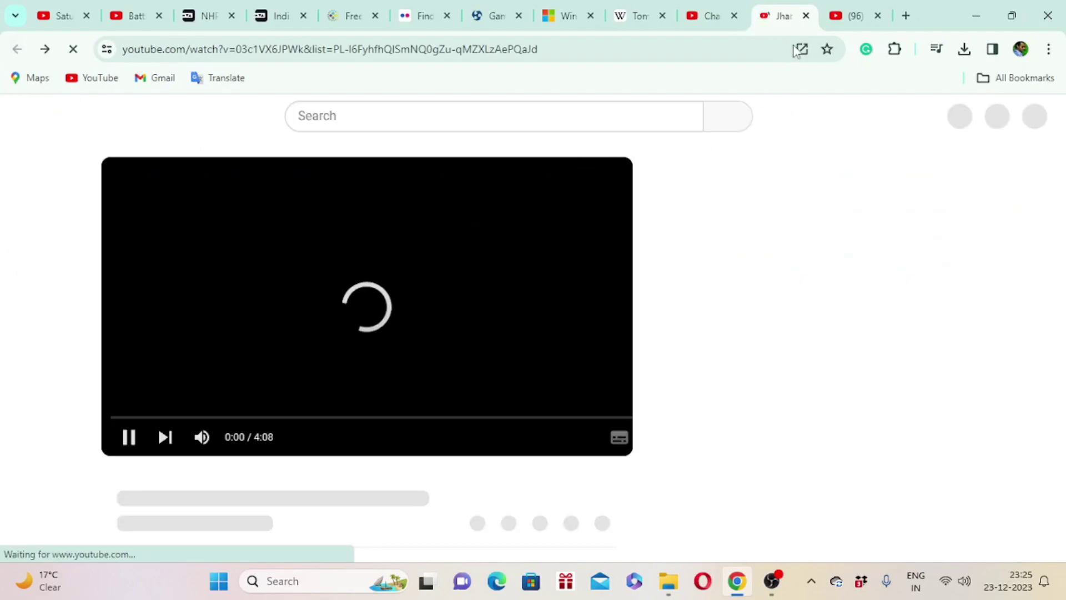
{"action": "left_click", "coordinate": [361, 219]}
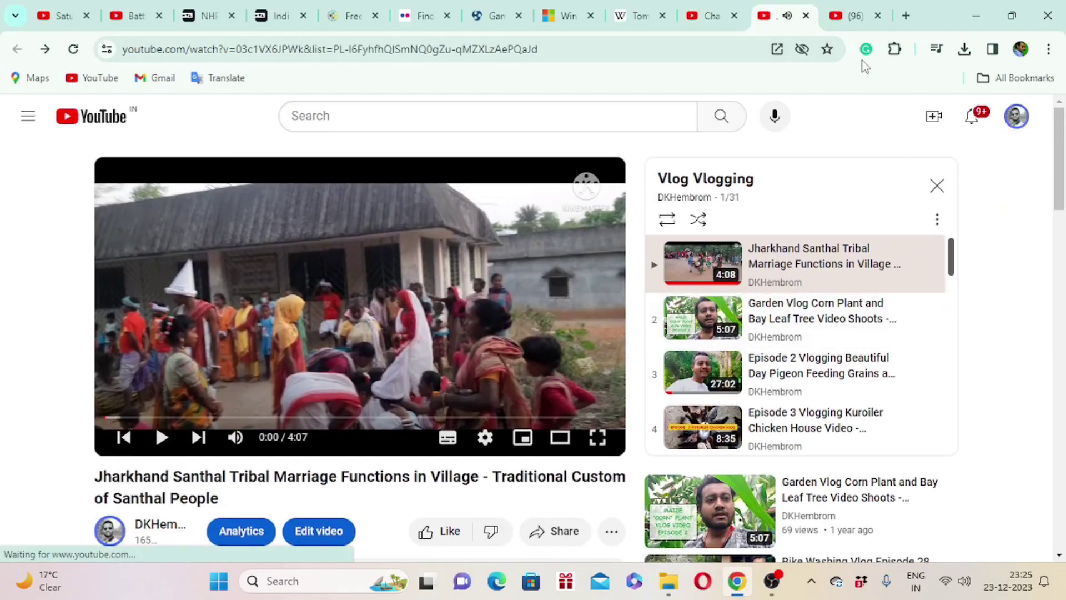
{"action": "left_click", "coordinate": [805, 16]}
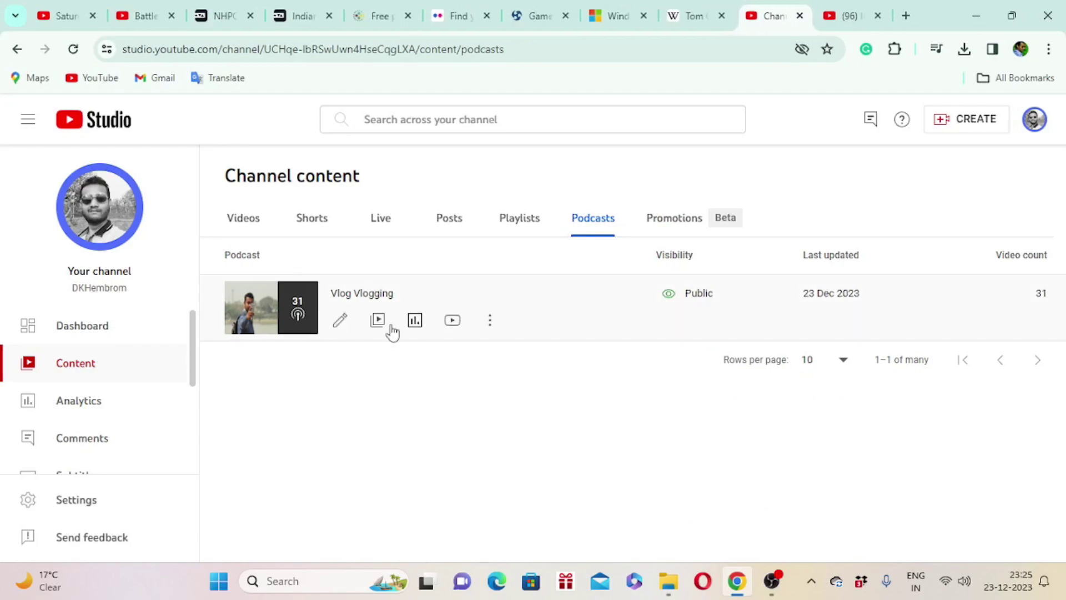
{"action": "left_click", "coordinate": [490, 329]}
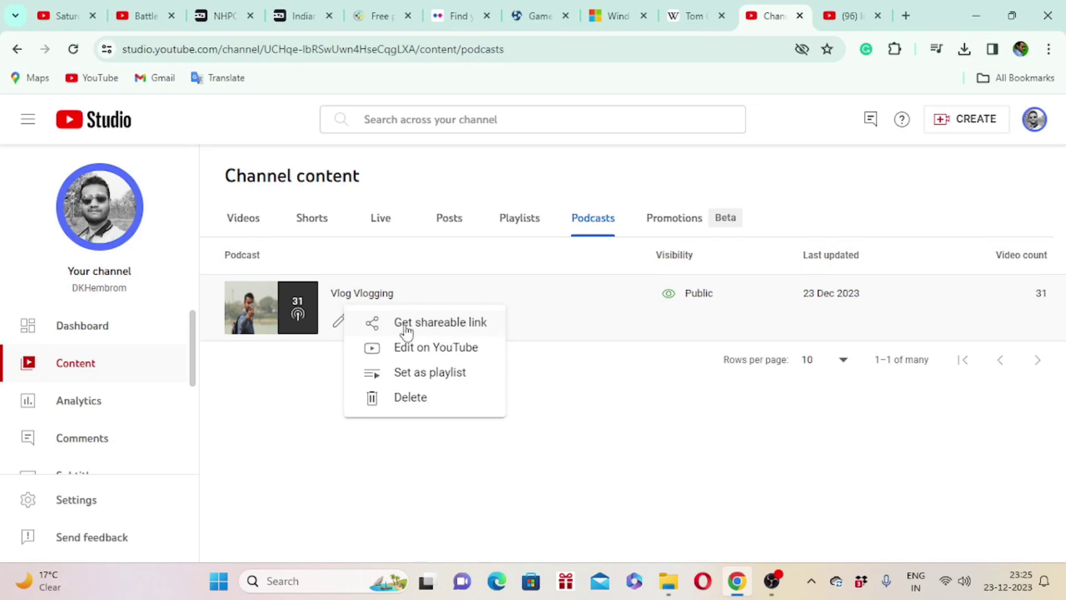
{"action": "left_click", "coordinate": [428, 331]}
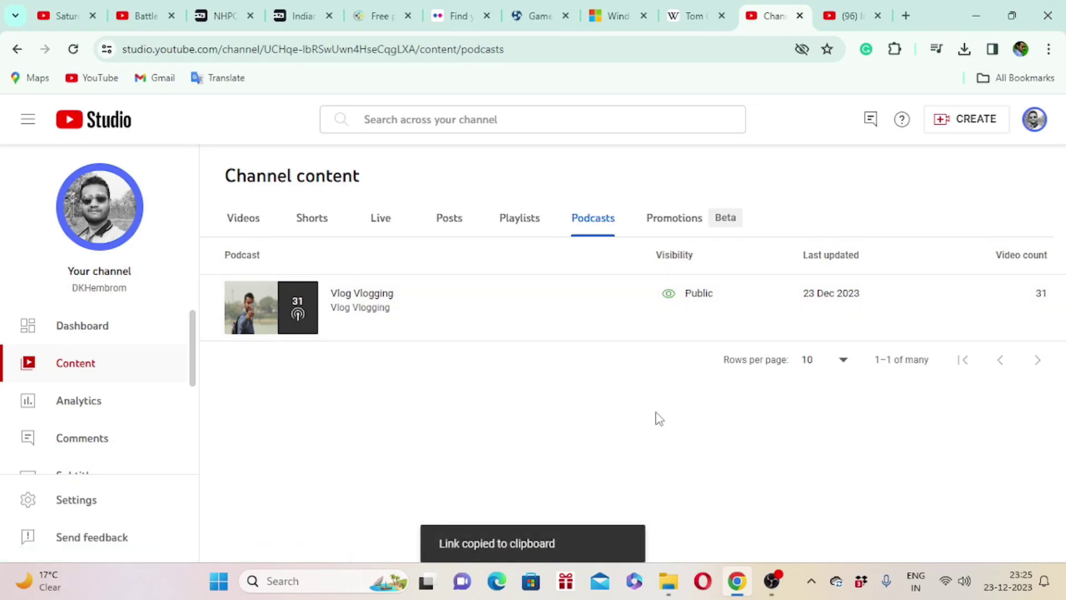
Open the Vlog Vlogging podcast for editing on YouTube, examine its additional playlist options and return to YouTube Studio's podcast list.
{"action": "left_click", "coordinate": [488, 320]}
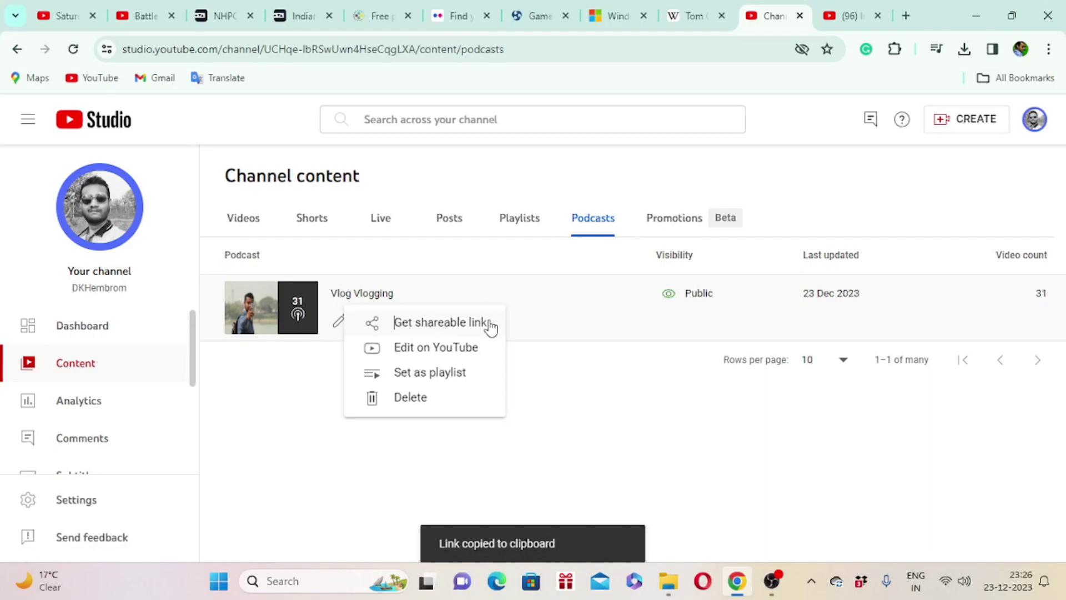
{"action": "left_click", "coordinate": [450, 356]}
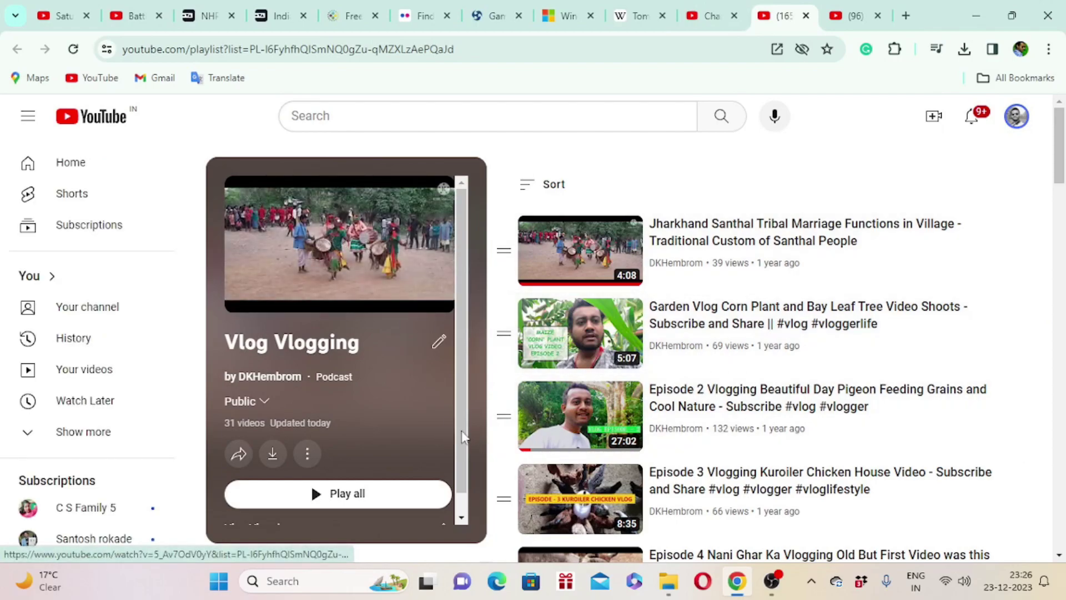
{"action": "scroll", "coordinate": [465, 369], "scroll_direction": "down", "scroll_amount": 1}
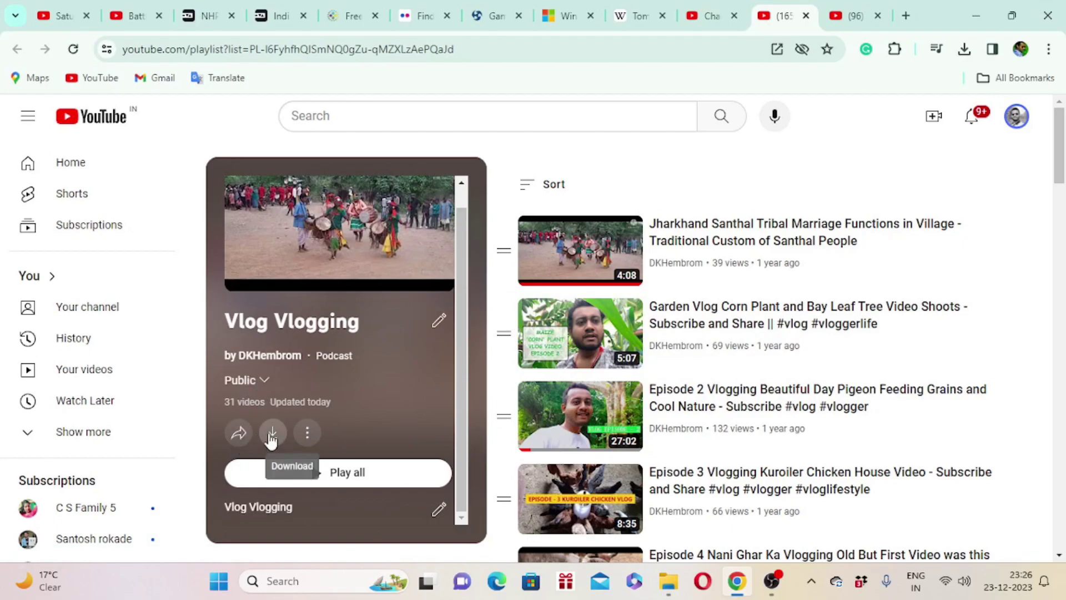
{"action": "left_click", "coordinate": [307, 439]}
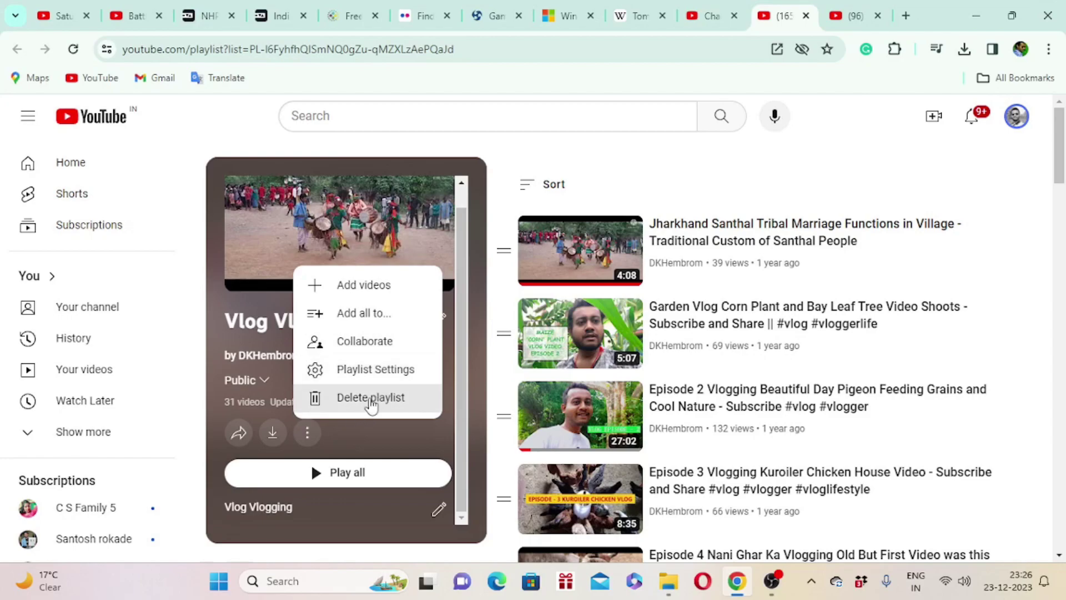
{"action": "left_click", "coordinate": [644, 172]}
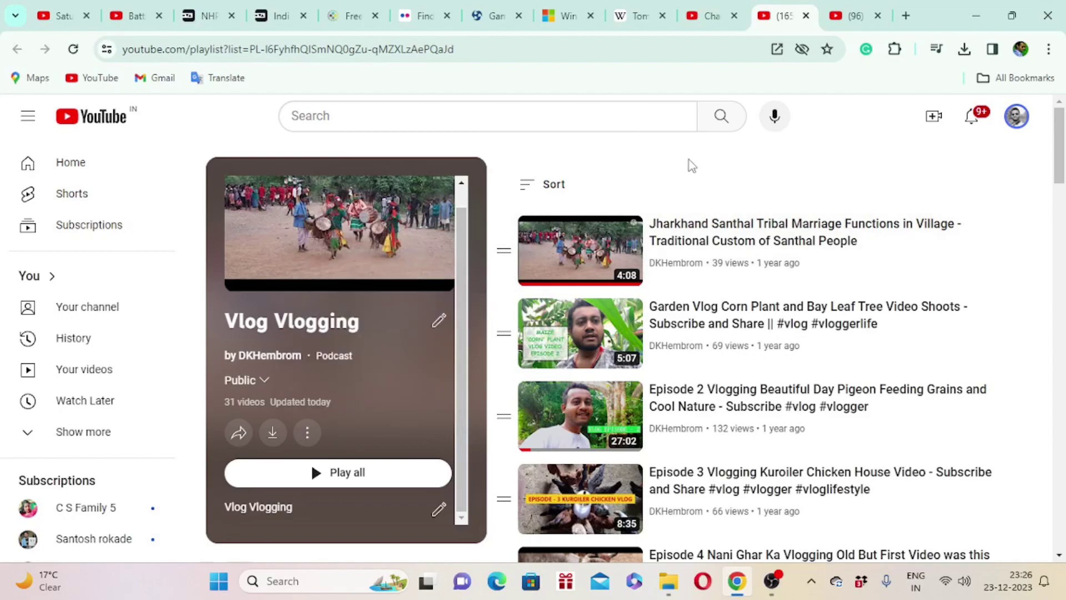
{"action": "left_click", "coordinate": [806, 16]}
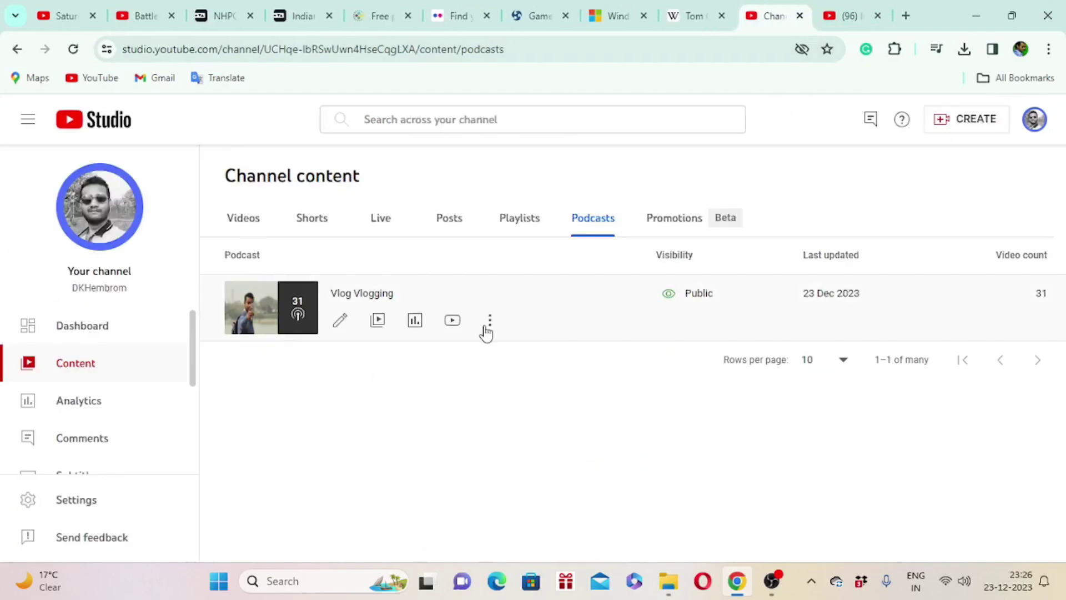
Review the Vlog Vlogging podcast's additional options without choosing any, and switch the channel content to the videos list.
{"action": "left_click", "coordinate": [486, 322]}
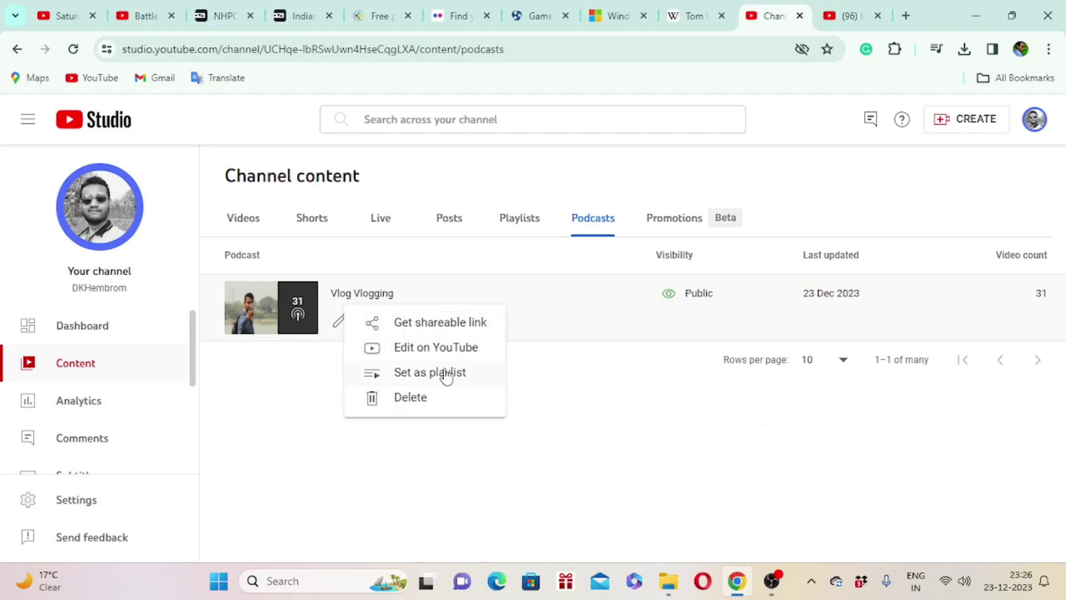
{"action": "left_click", "coordinate": [561, 416]}
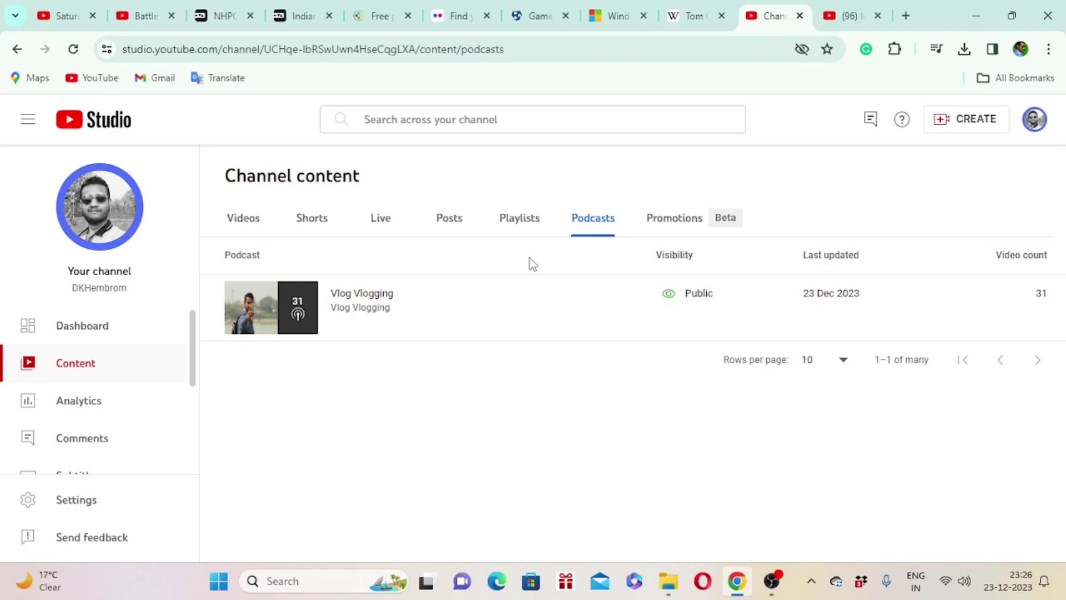
{"action": "left_click", "coordinate": [240, 221]}
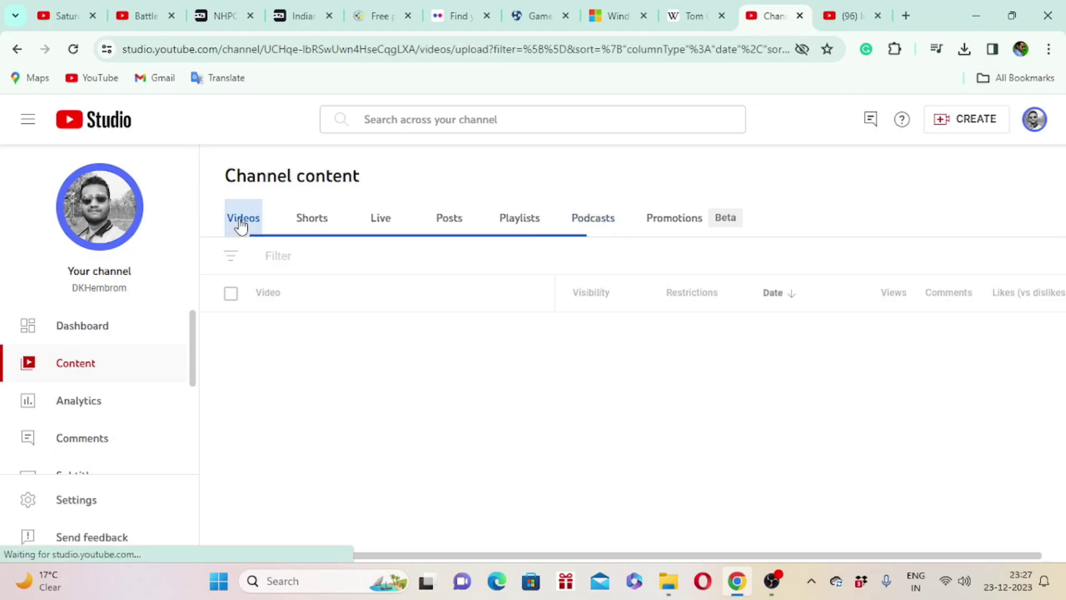